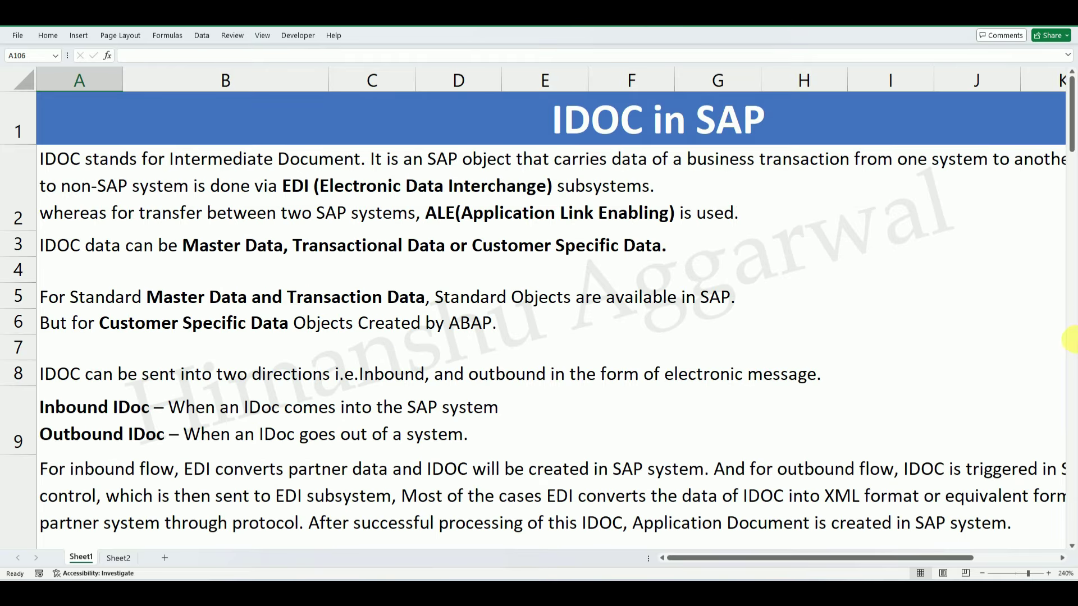
# Review the standard message types, the 800-to-810 client transfer example and its transaction codes near the end of the IDOC notes
pyautogui.moveTo(1071, 113); pyautogui.dragTo(1048, 519)
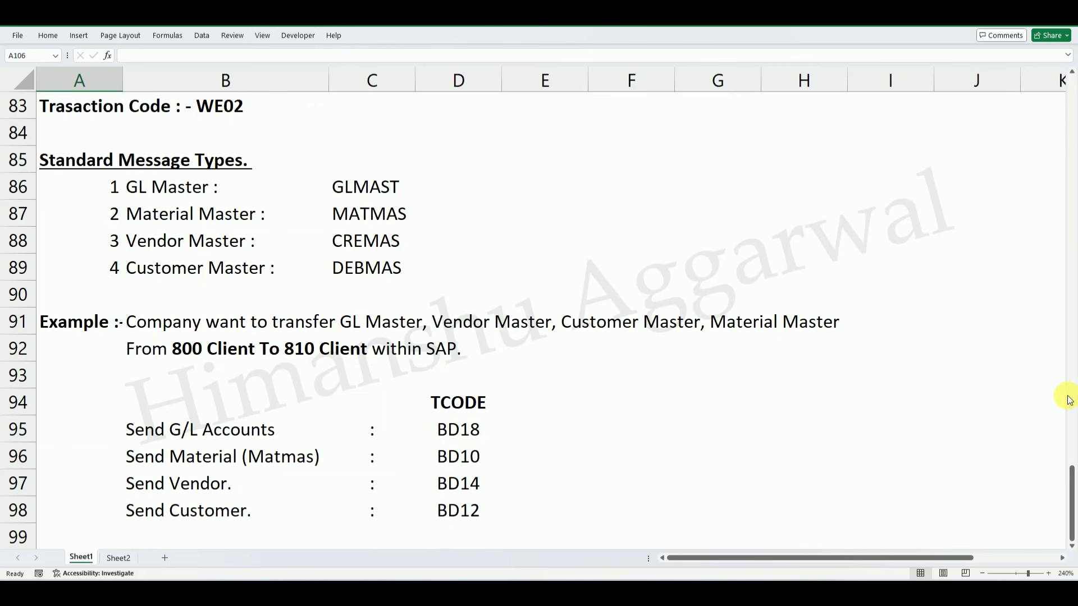
pyautogui.scroll(-2, 898, 385)
pyautogui.scroll(-1, 897, 384)
pyautogui.press('Up')
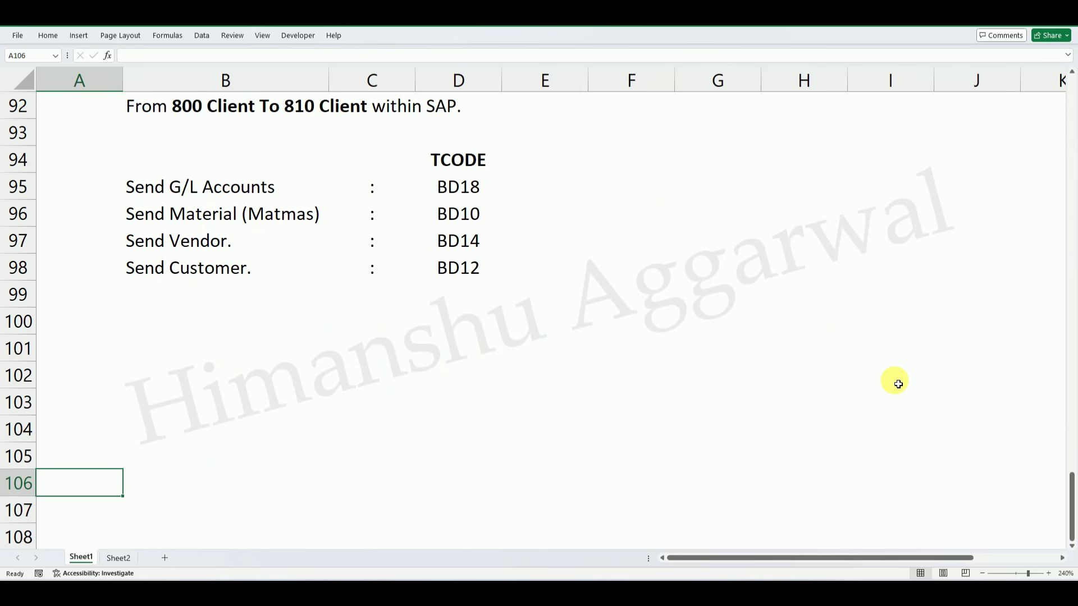
pyautogui.click(1072, 72)
pyautogui.click(1072, 72)
pyautogui.click(1072, 72)
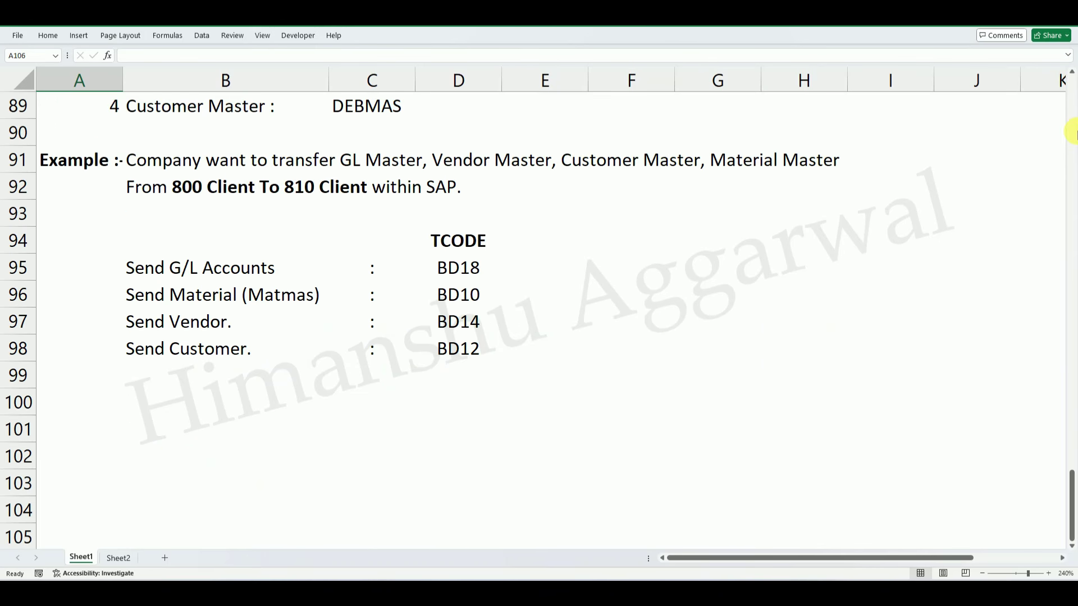
pyautogui.click(1071, 545)
pyautogui.click(1072, 544)
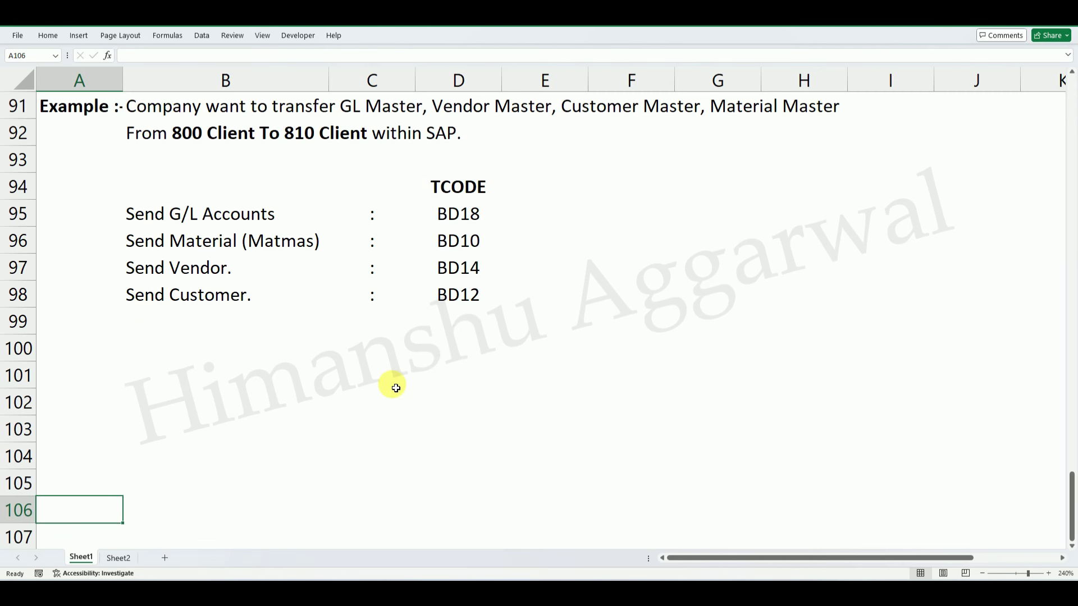
# Switch to SAP Logon and log on to the SAP(800) system in client 800 as SAPUSER with the account password
pyautogui.click(705, 561)
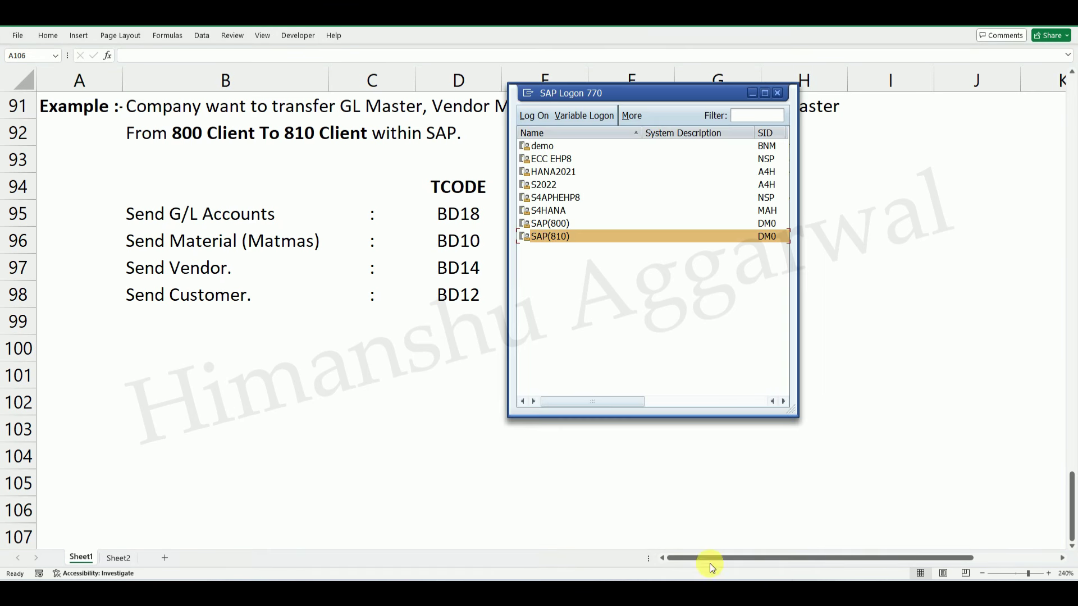
pyautogui.click(562, 225)
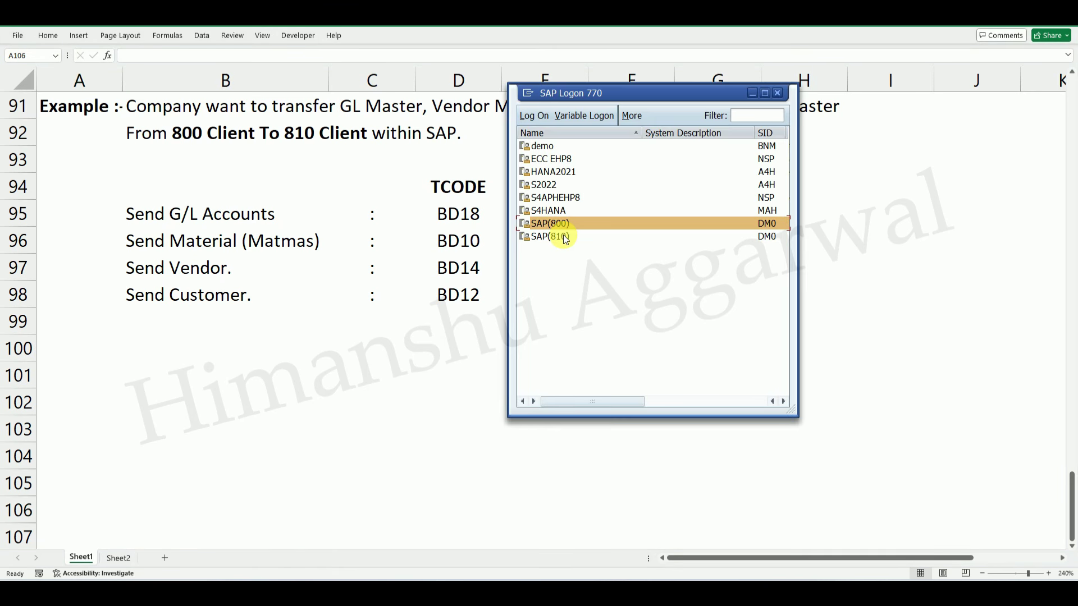
pyautogui.click(559, 236)
pyautogui.doubleClick(563, 224)
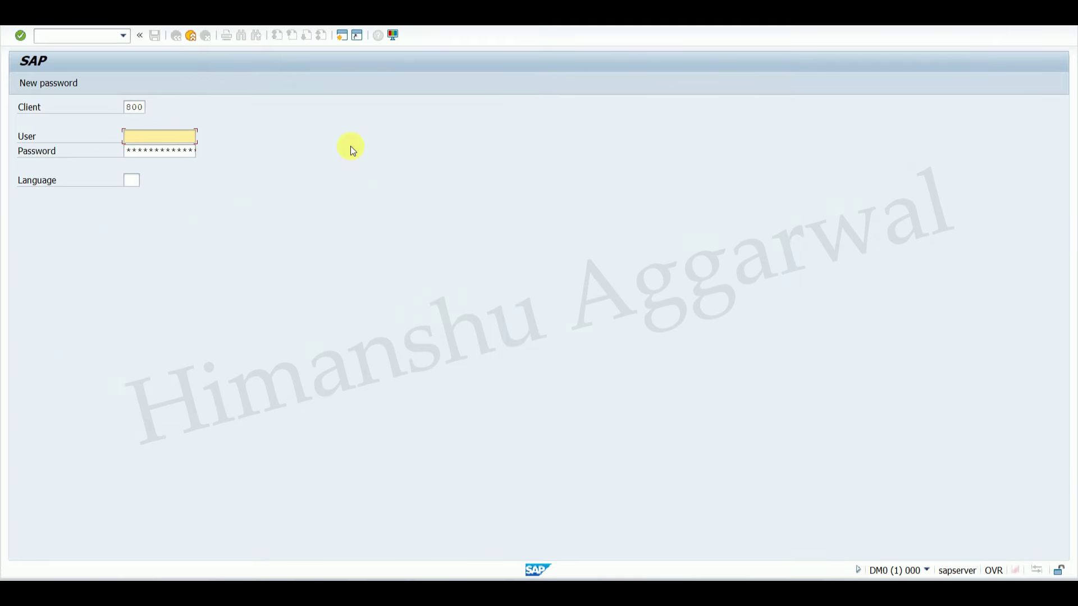
pyautogui.click(141, 137)
pyautogui.click(138, 149)
pyautogui.click(140, 152)
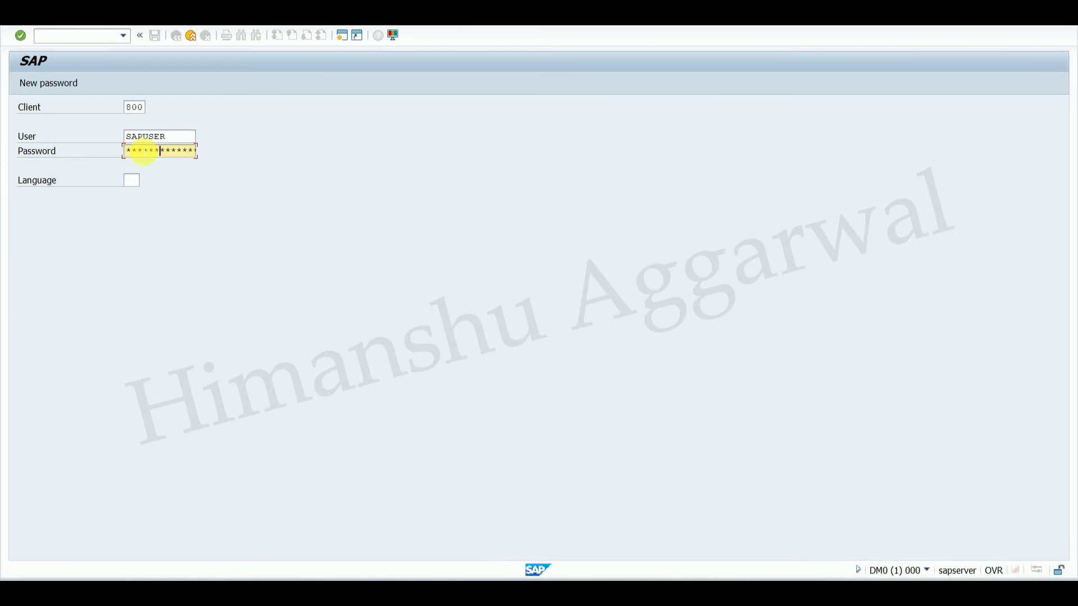
pyautogui.press('Return')
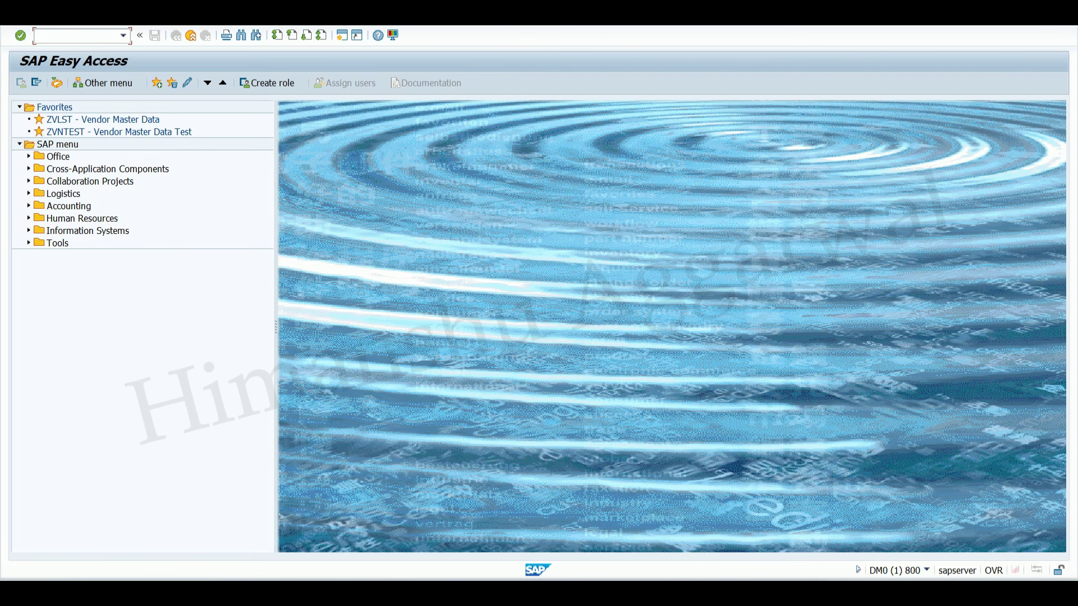
# Log on to the SAP(810) system from SAP Logon, using client 810, user SAPUSER and the account password
pyautogui.click(663, 559)
pyautogui.doubleClick(561, 237)
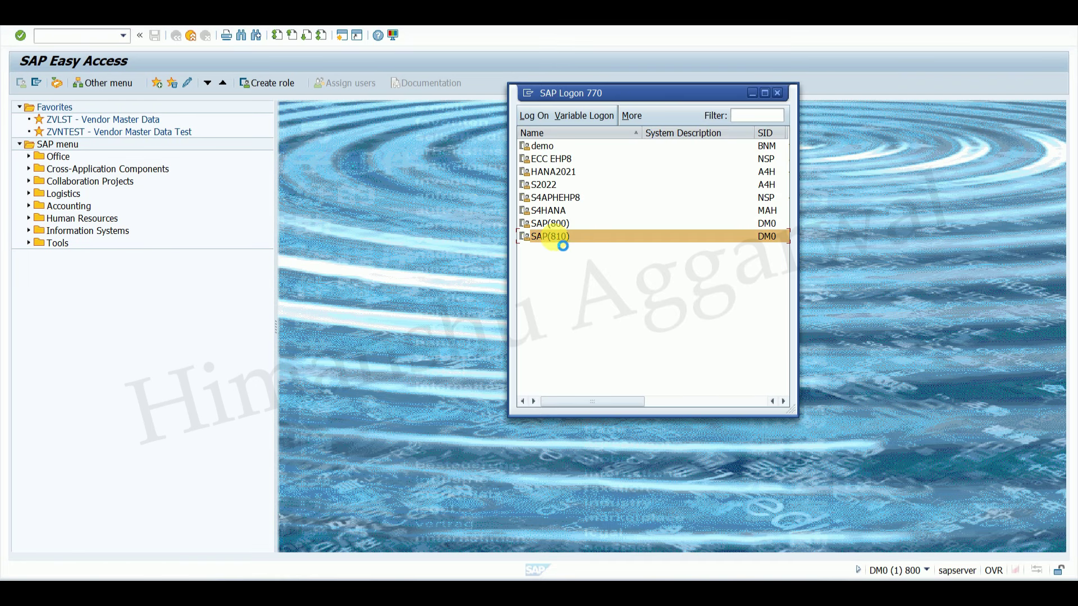
pyautogui.click(131, 109)
pyautogui.write('10')
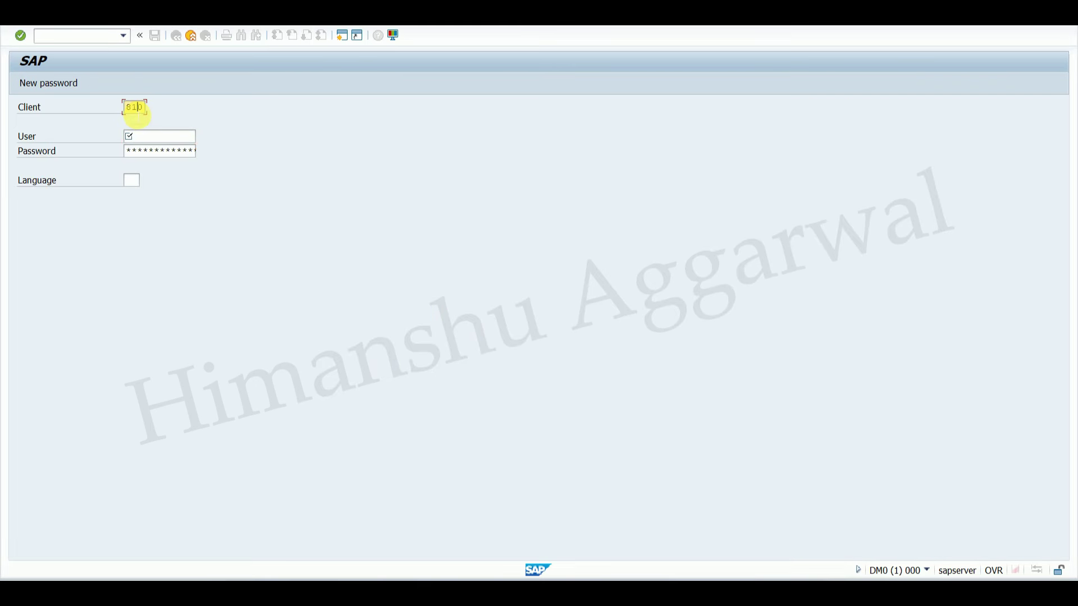
pyautogui.click(139, 136)
pyautogui.write('s')
pyautogui.click(140, 149)
pyautogui.click(141, 150)
pyautogui.write('*')
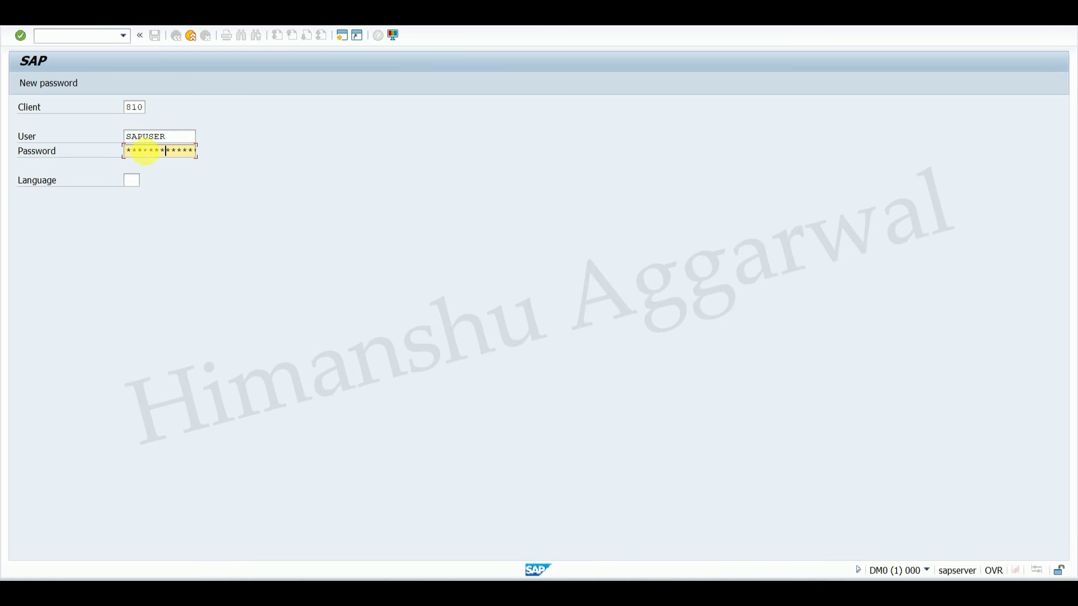
pyautogui.press('Return')
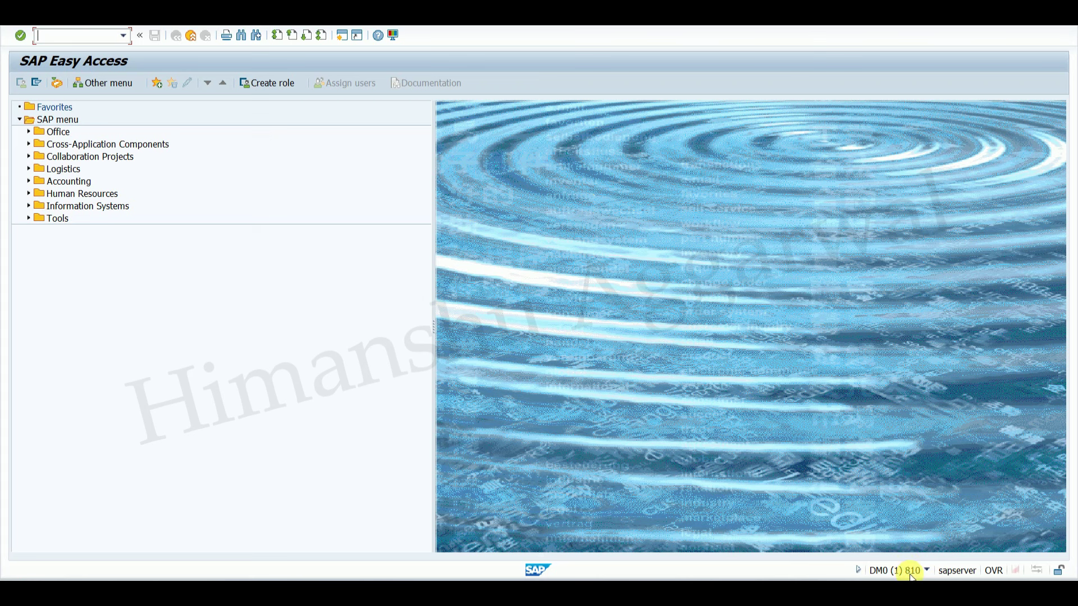
# Check the system and client details of the 810 and 800 sessions
pyautogui.click(927, 571)
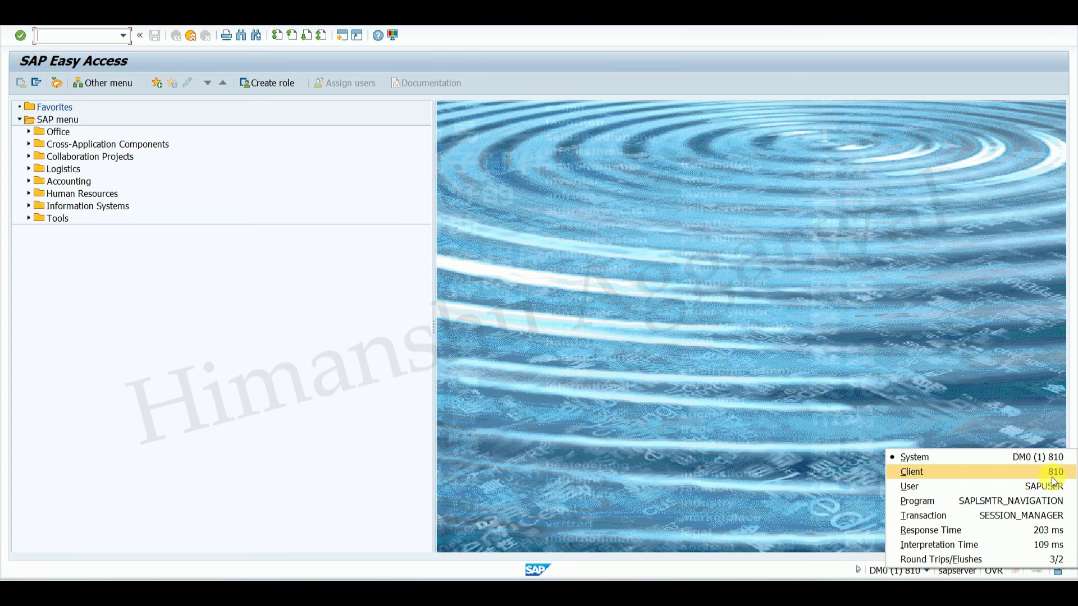
pyautogui.click(701, 592)
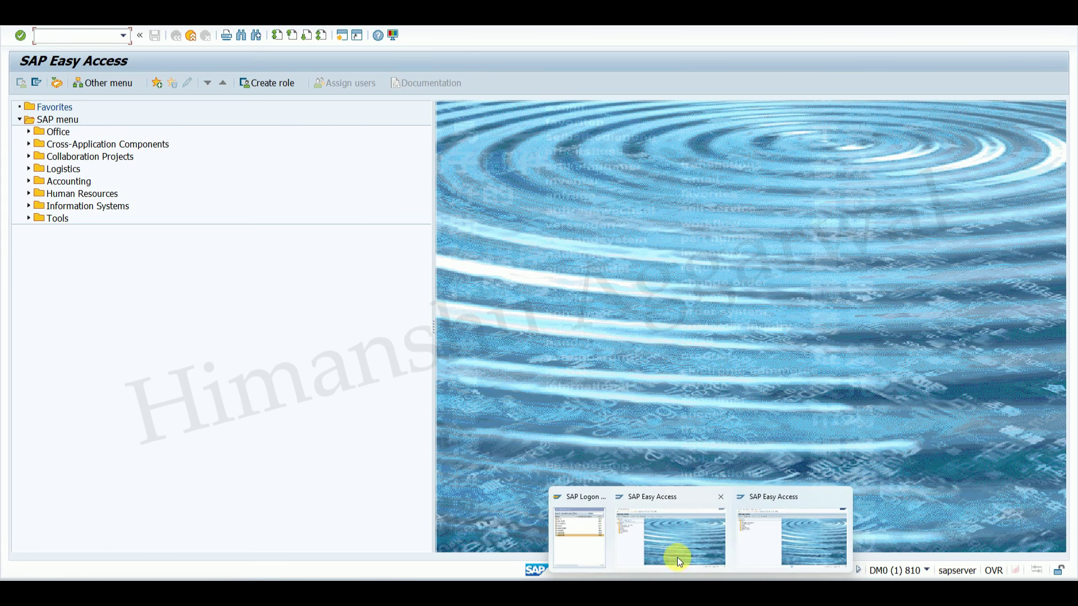
pyautogui.click(670, 552)
pyautogui.click(927, 570)
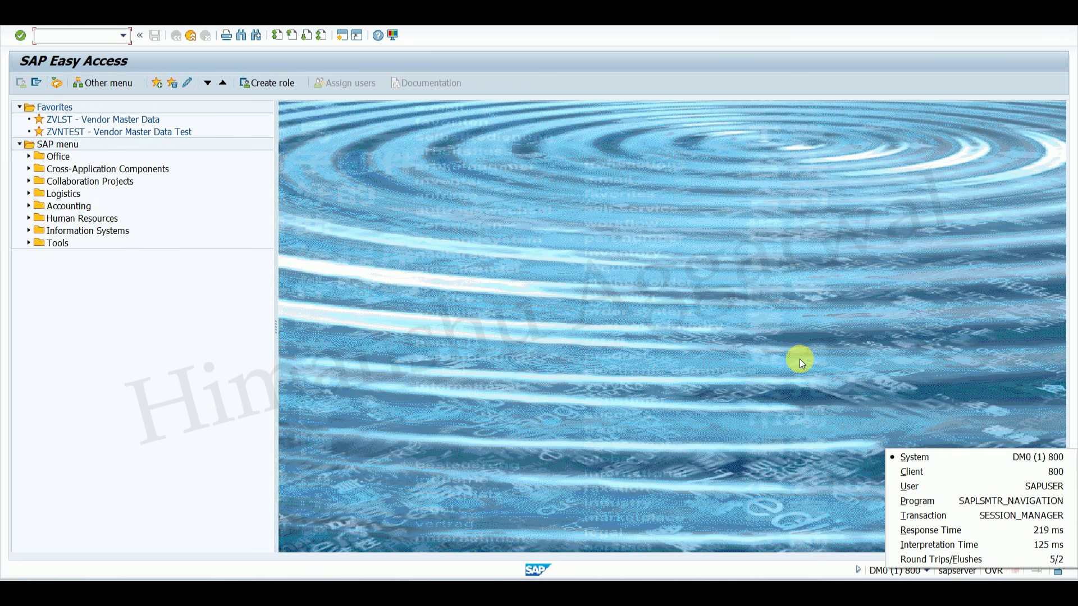
pyautogui.click(897, 391)
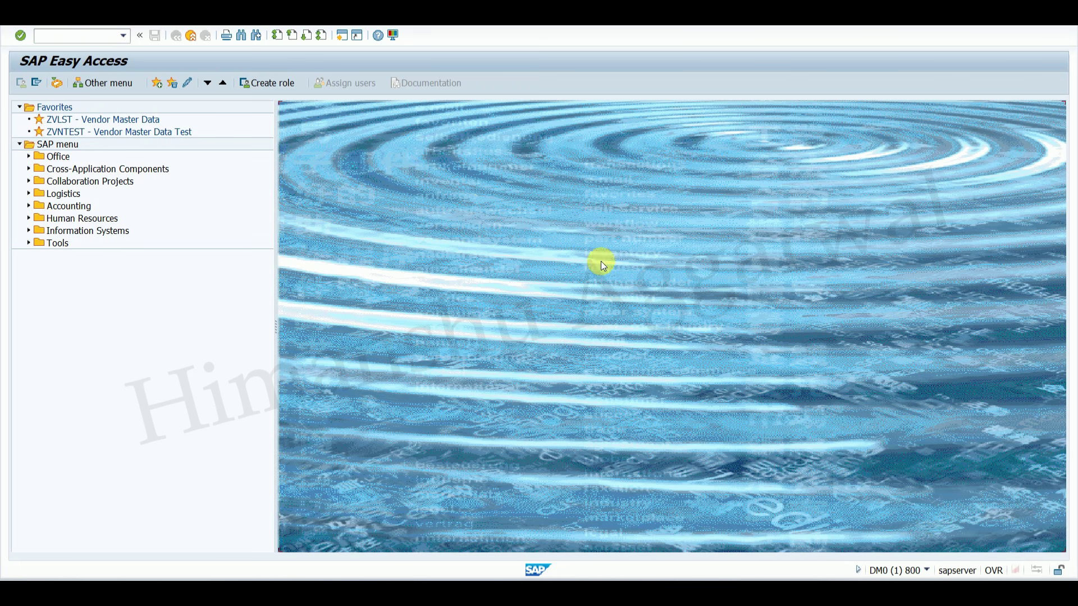
pyautogui.click(784, 510)
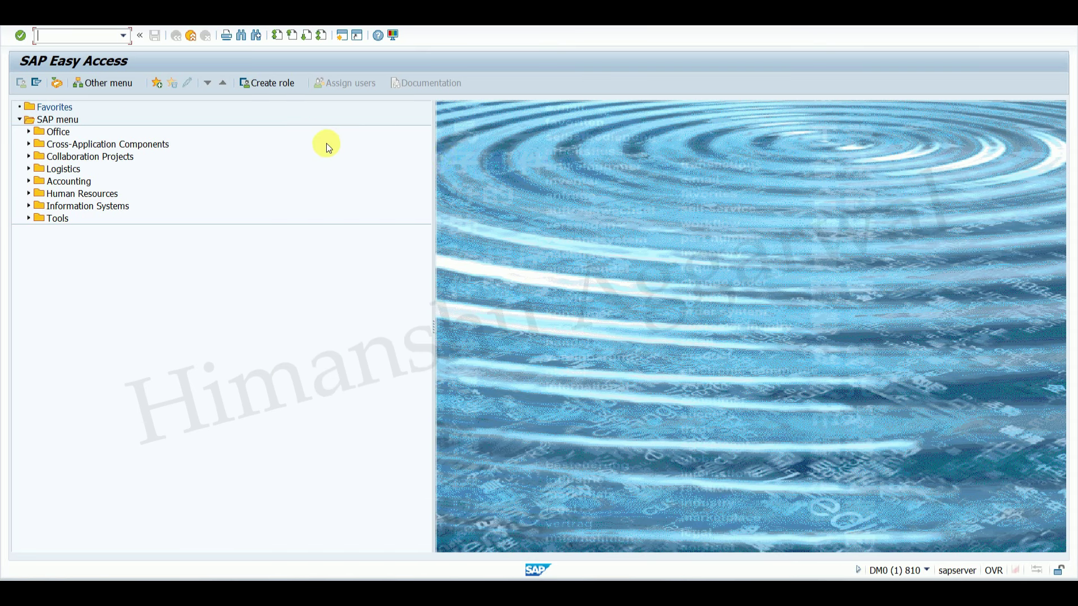
# In the client 800 session, run transaction FS00 and start creating G/L account 500000 in company code ZHP1
pyautogui.moveTo(709, 576)
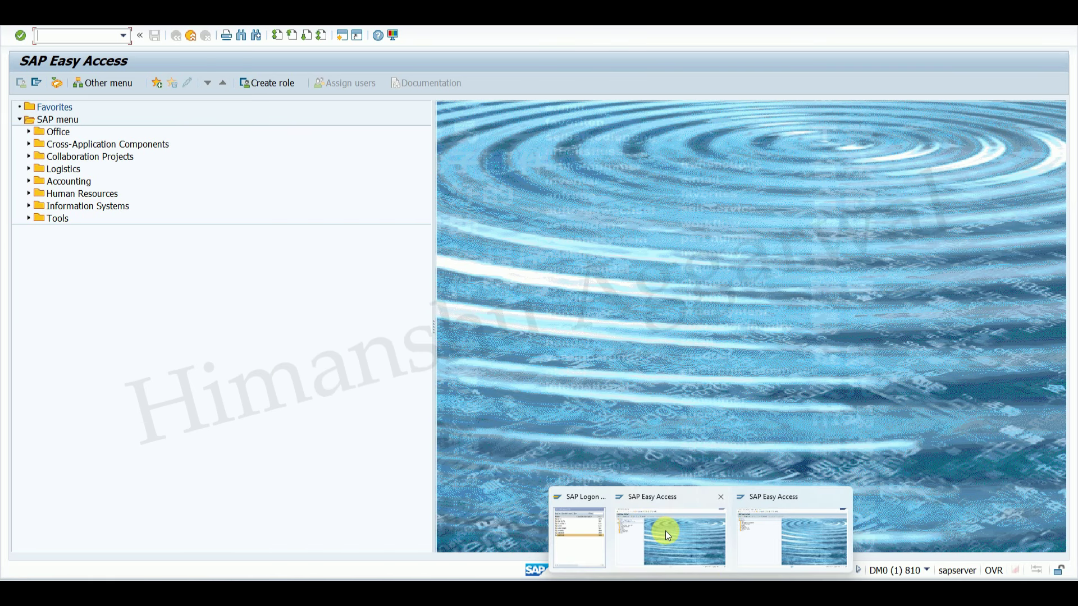
pyautogui.click(667, 534)
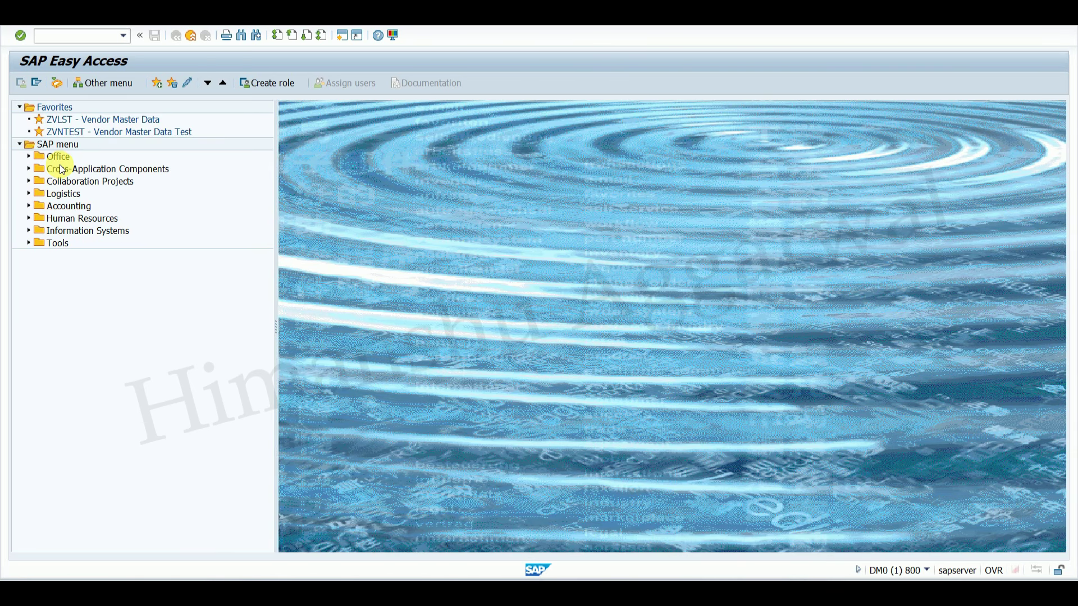
pyautogui.click(84, 40)
pyautogui.write('fs00')
pyautogui.press('Return')
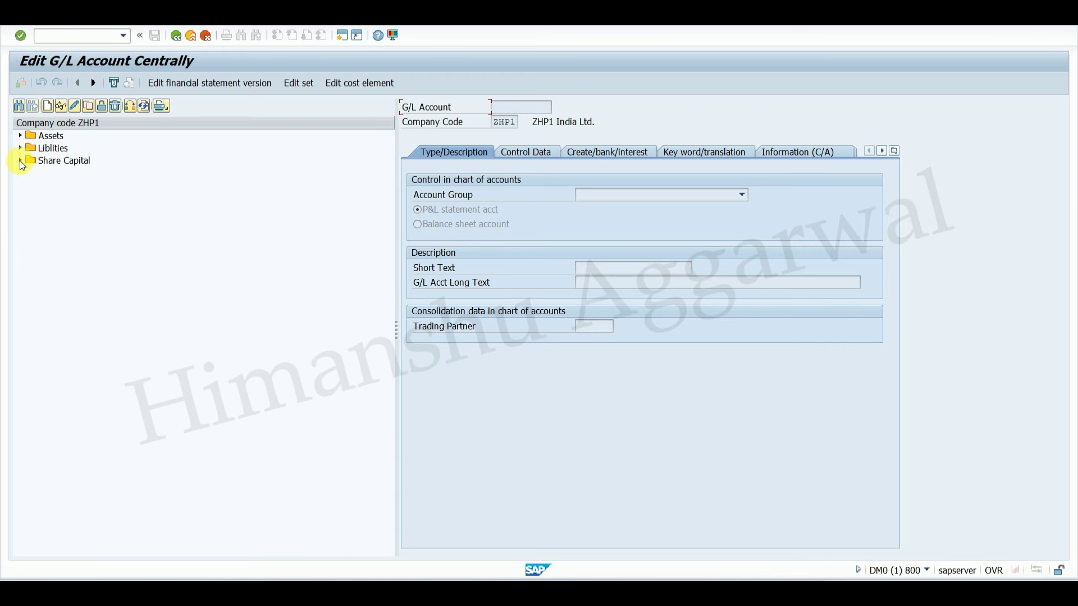
pyautogui.click(47, 106)
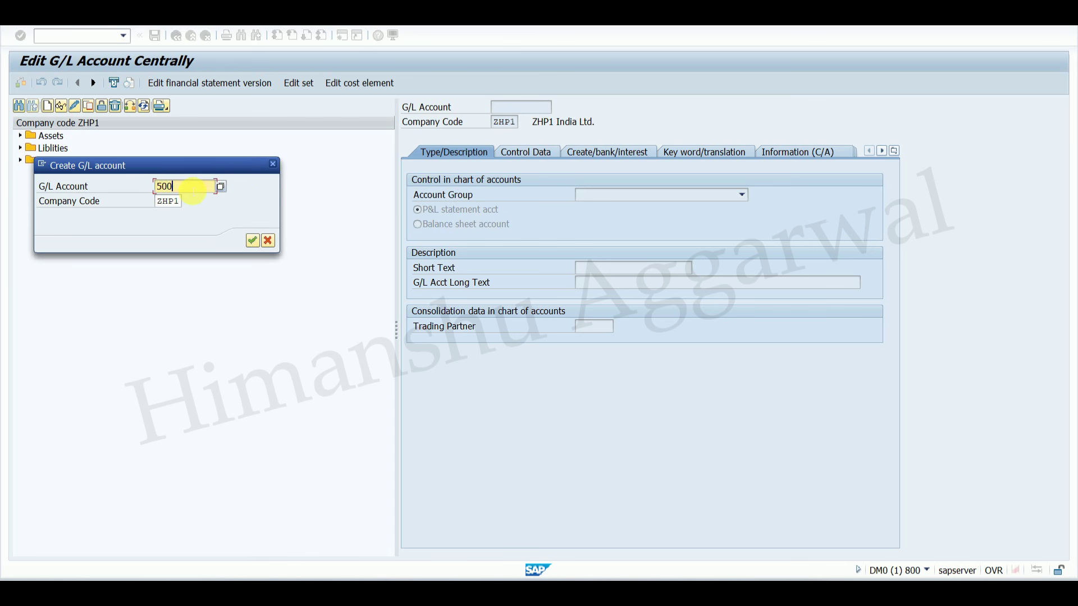
pyautogui.press('Return')
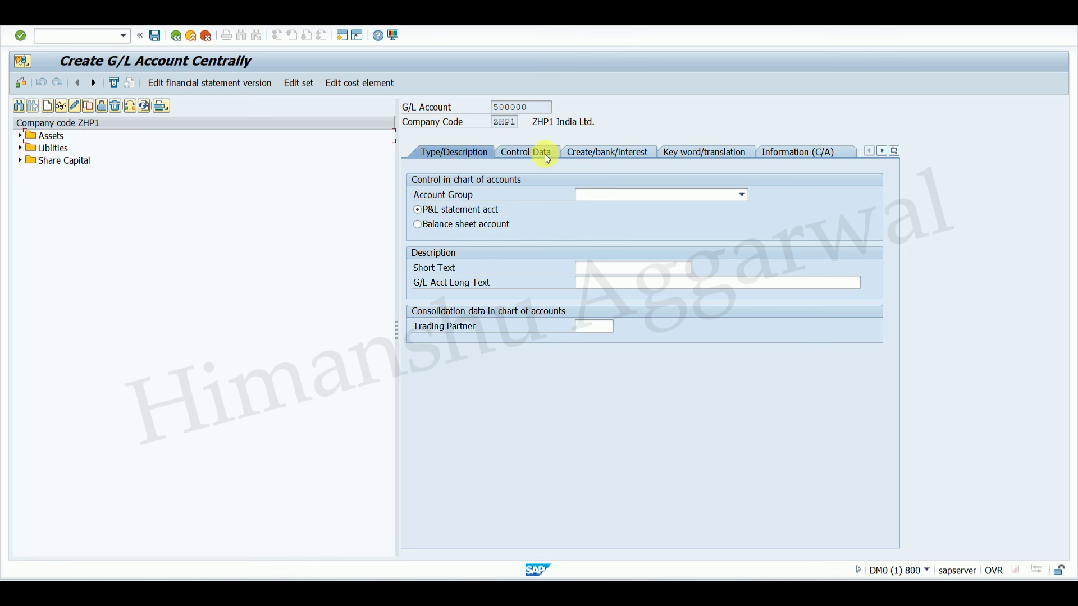
# Assign the new G/L account to account group INCO Income and set its short and long texts to "Interest Receive"
pyautogui.click(693, 196)
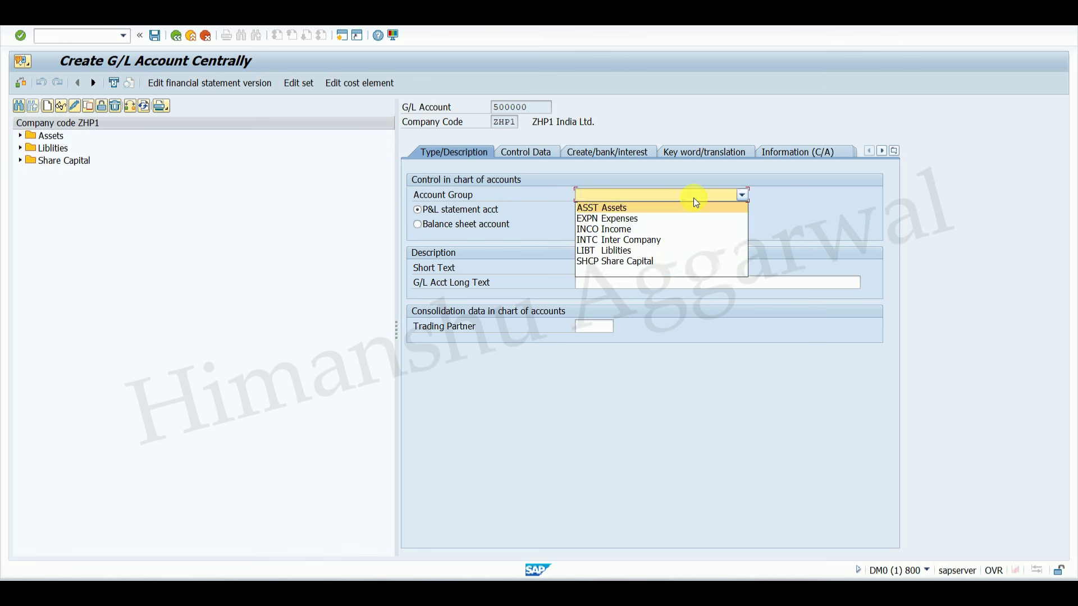
pyautogui.click(625, 230)
pyautogui.click(602, 269)
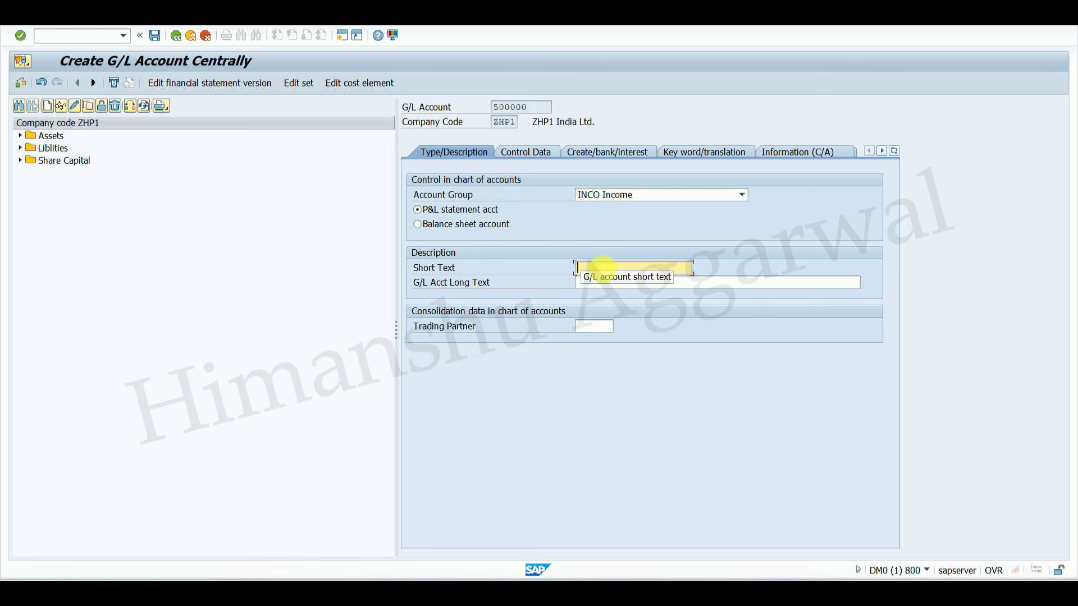
pyautogui.write('Interest Receive')
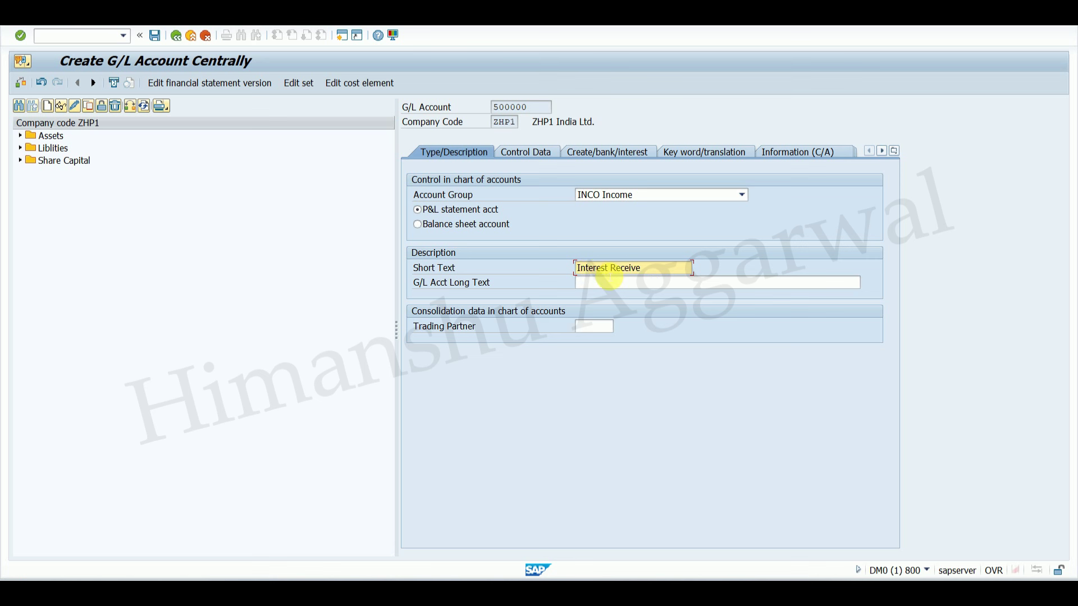
pyautogui.click(590, 284)
pyautogui.write('Interest Receive')
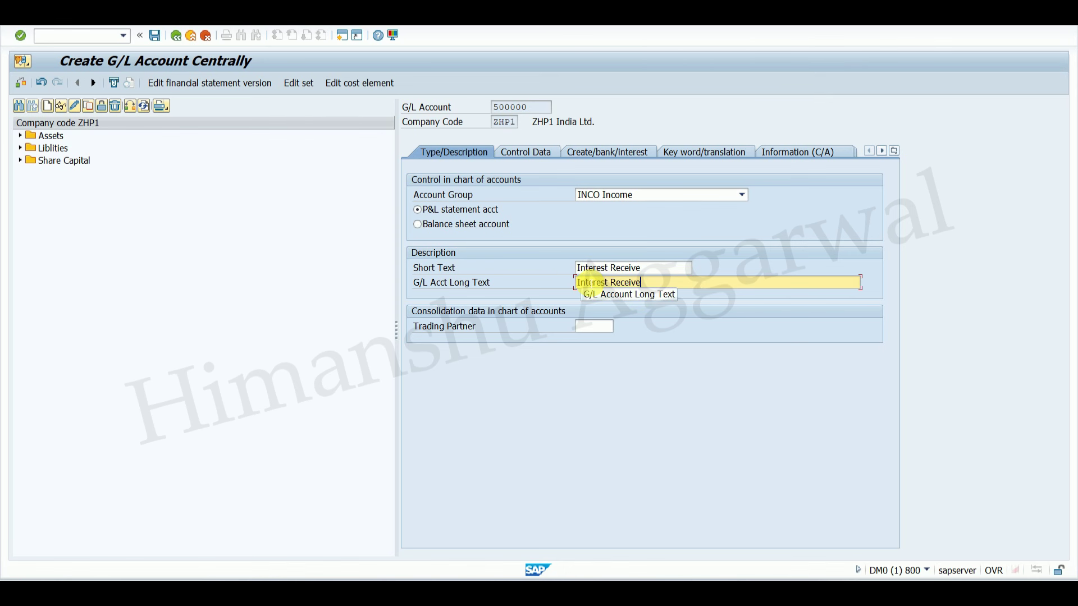
# Enable line item display with sort key 001, set field status group G001, and save the G/L account
pyautogui.click(515, 159)
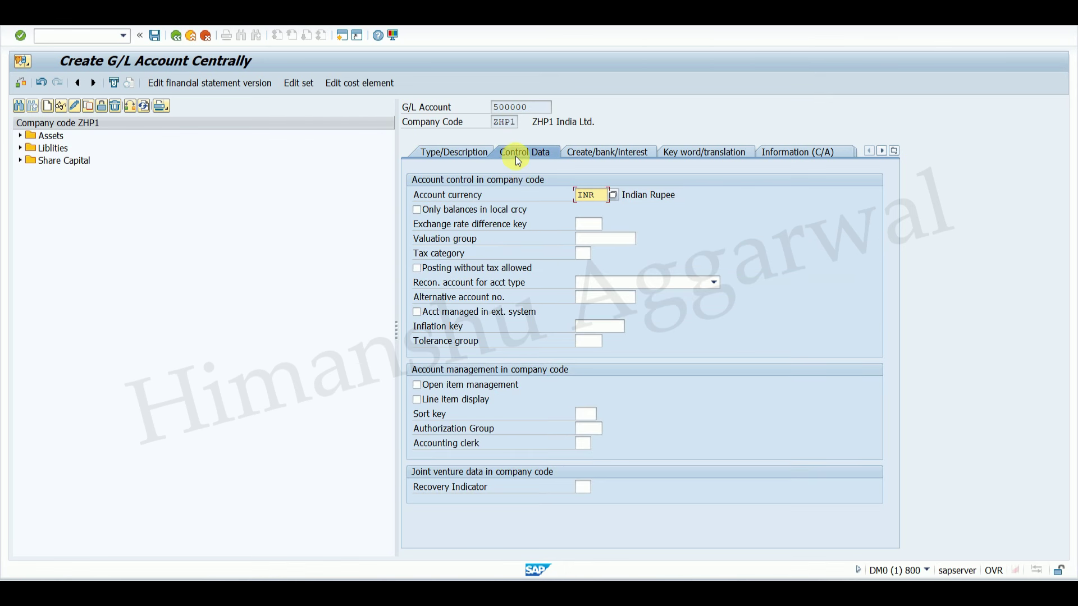
pyautogui.click(454, 402)
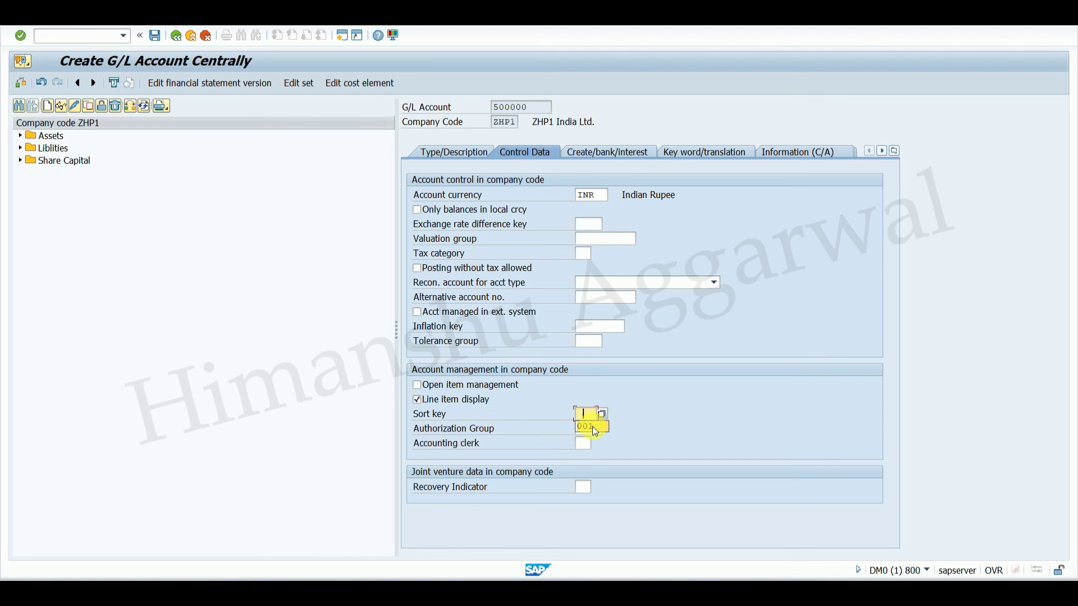
pyautogui.click(585, 159)
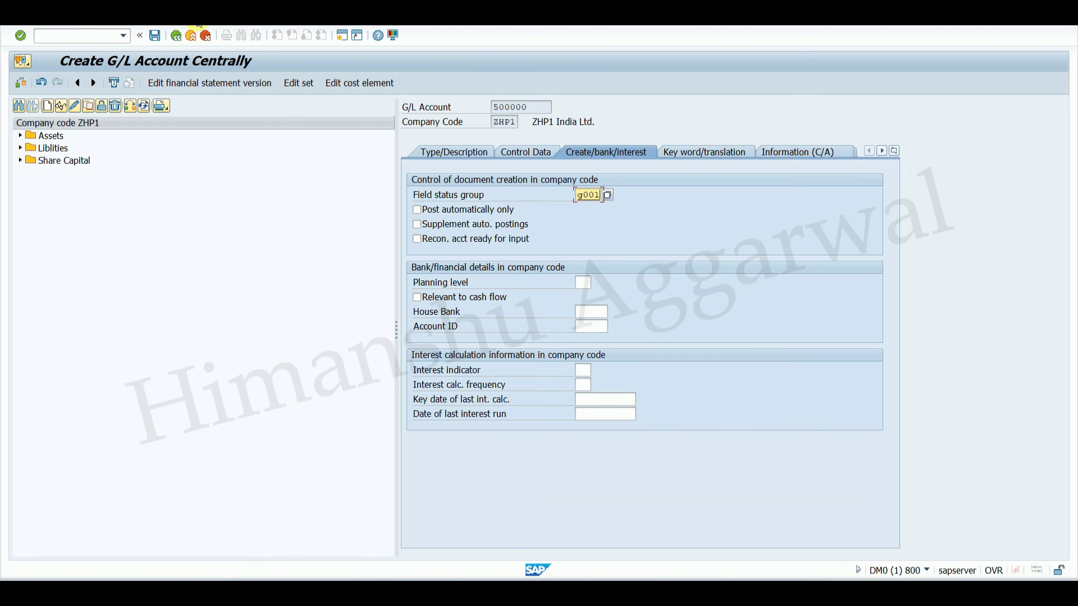
pyautogui.click(154, 35)
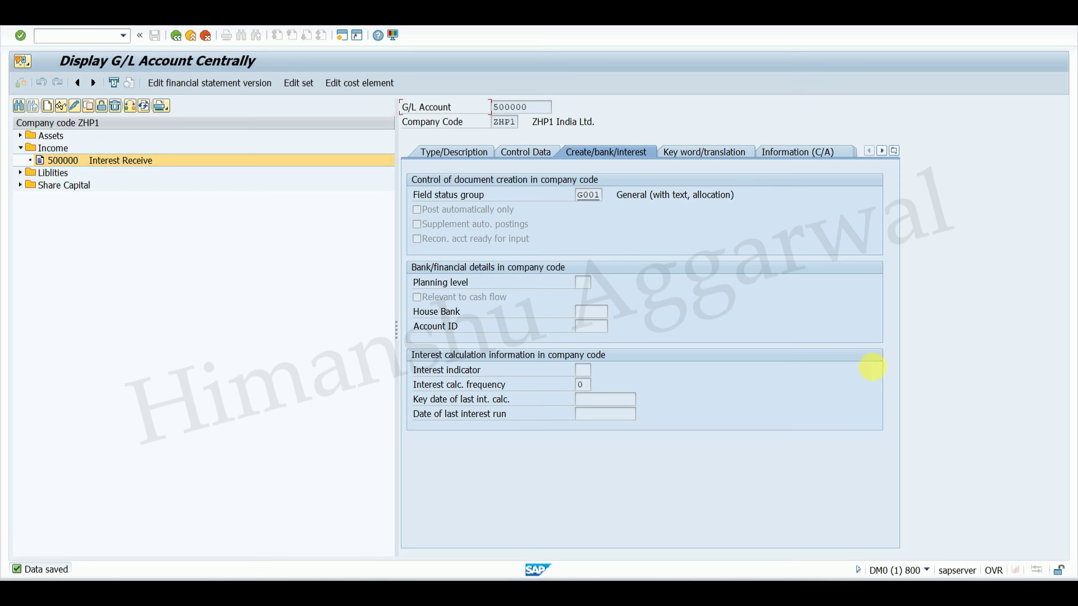
# Run transaction FS00 in the client 810 session and compare its G/L account folders with those in client 800
pyautogui.click(802, 522)
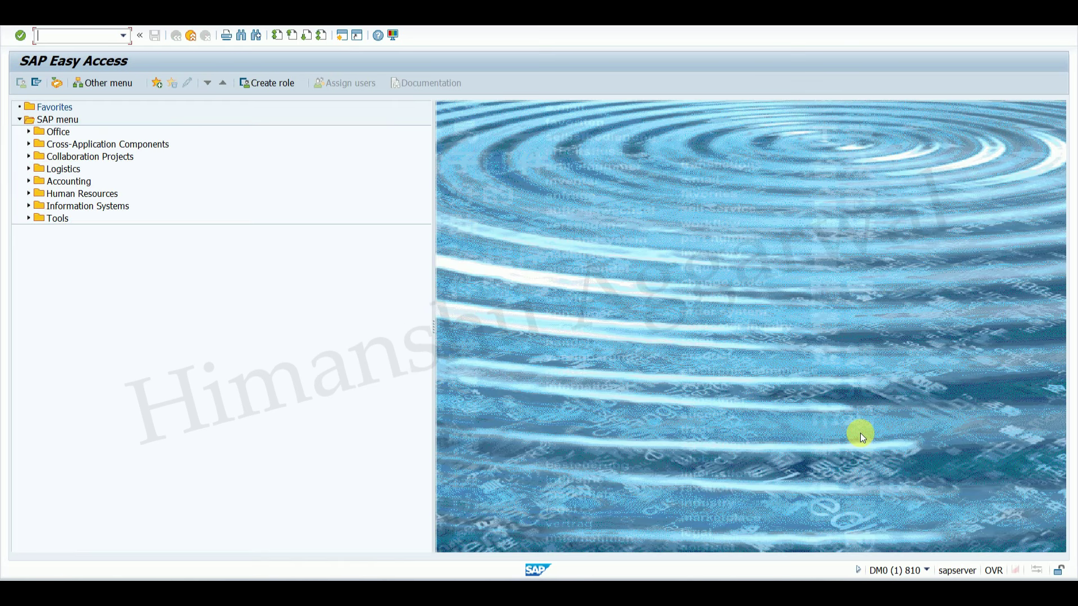
pyautogui.write('fs00')
pyautogui.press('Return')
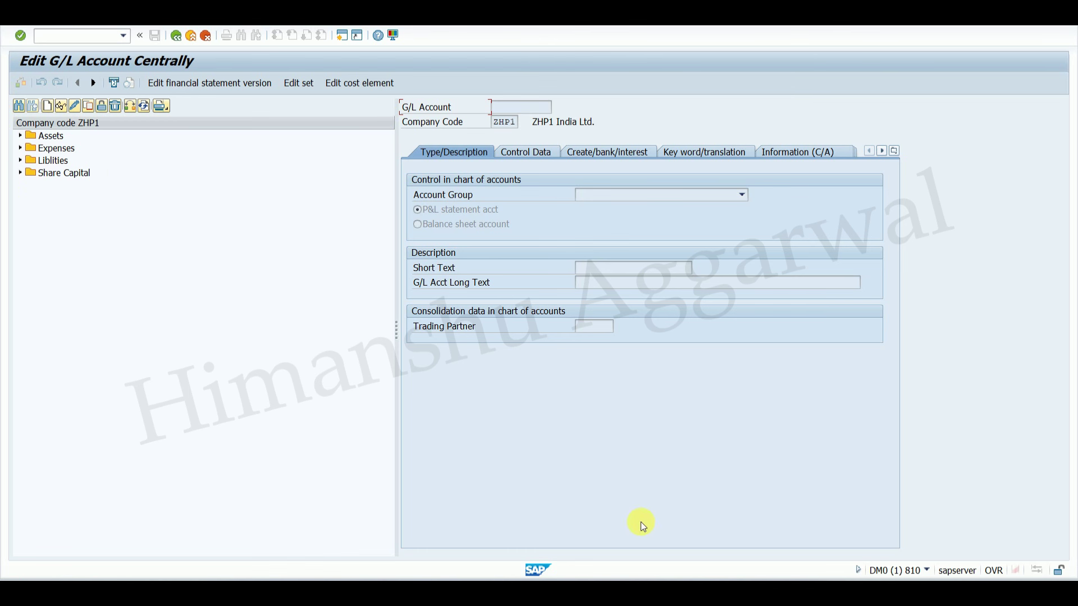
pyautogui.click(692, 553)
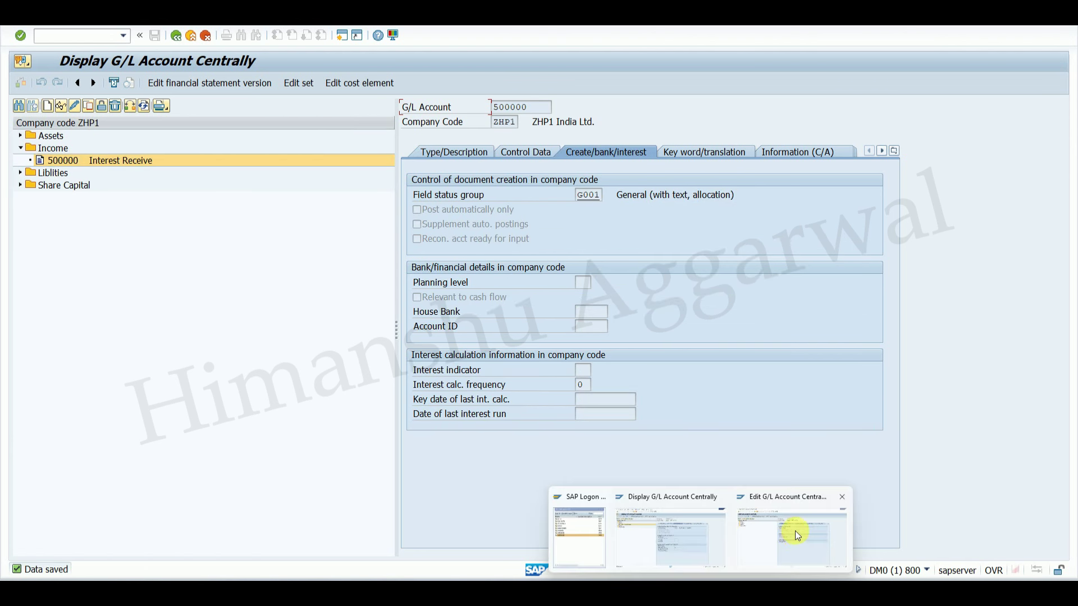
pyautogui.click(795, 530)
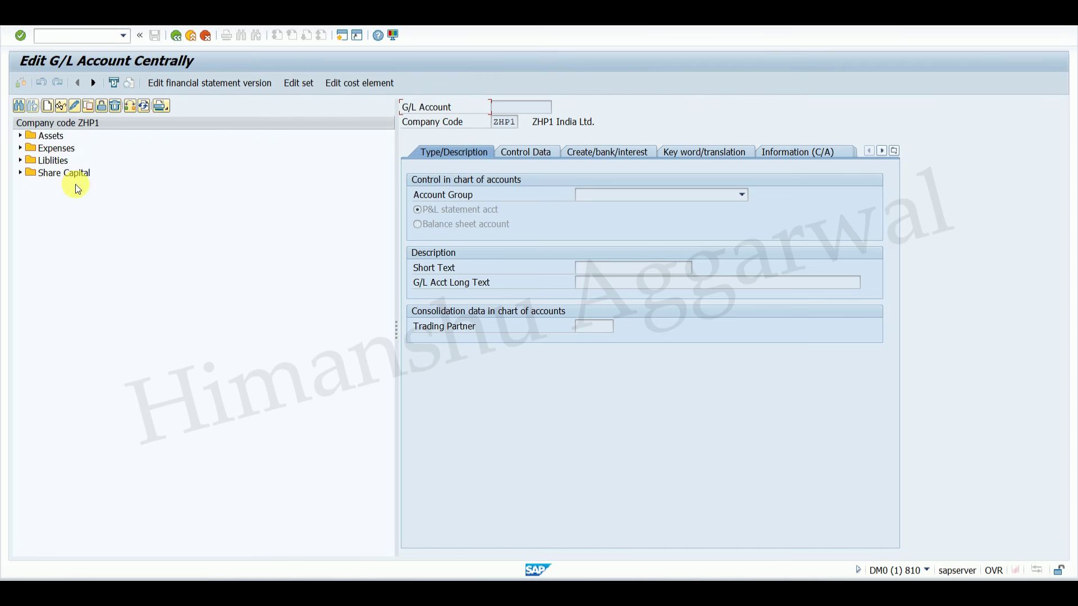
# Return to the client 800 session and inspect the Income folder with its G/L account 500000 Interest Receive
pyautogui.moveTo(699, 577)
pyautogui.click(654, 541)
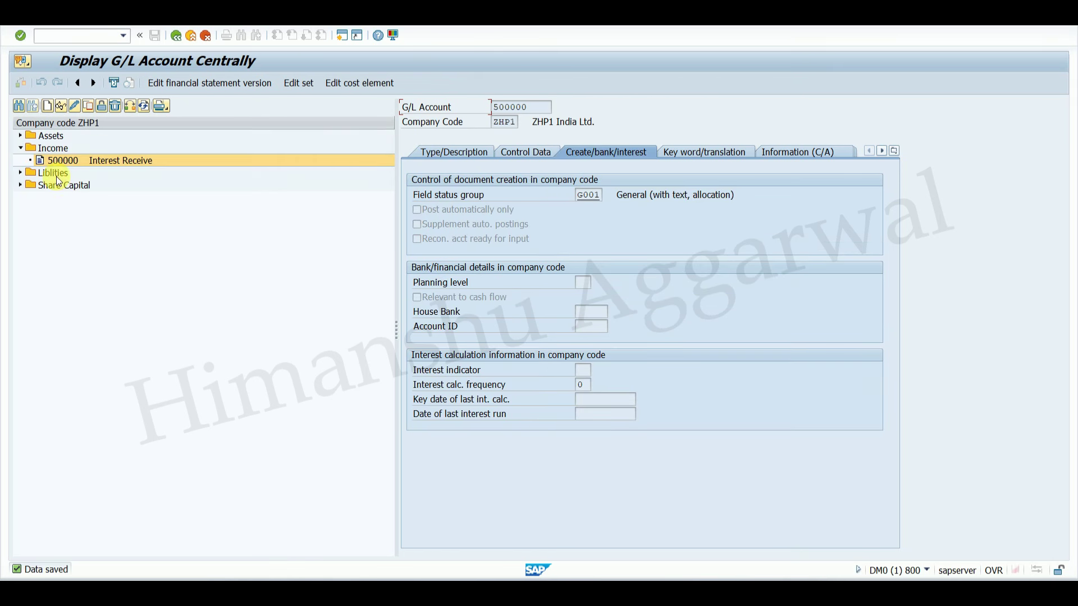
pyautogui.click(20, 149)
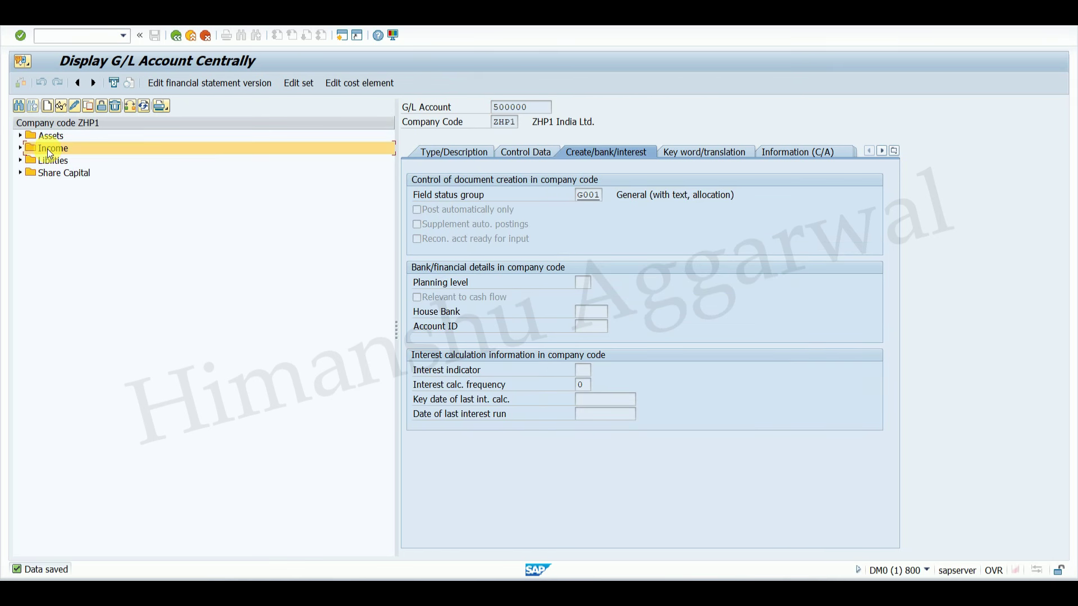
pyautogui.click(20, 148)
pyautogui.click(85, 160)
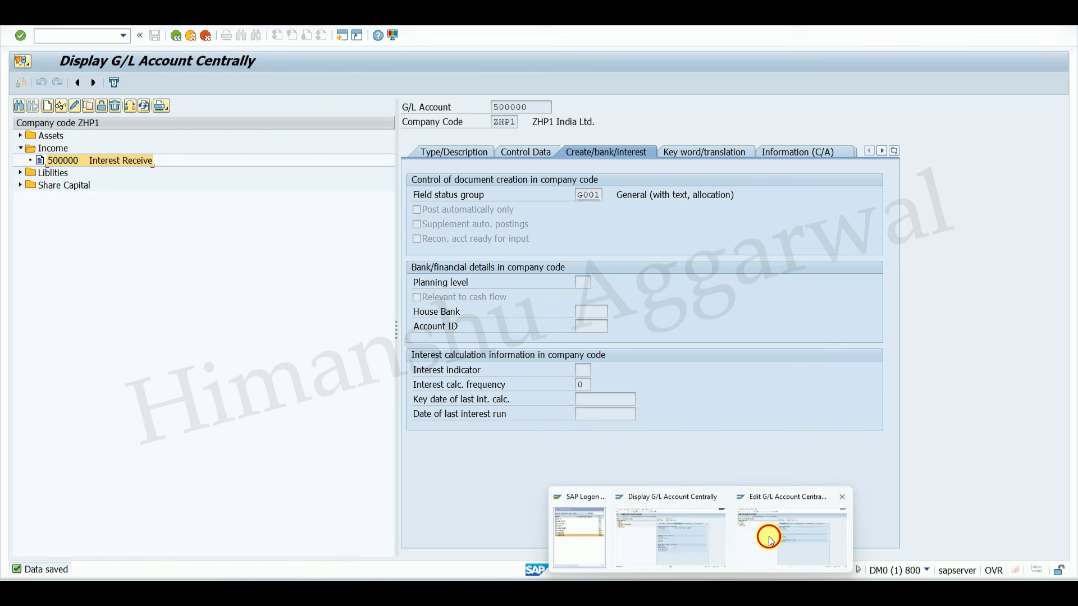
# Check the G/L account folders and system details in the client 810 session, then return to the client 800 session
pyautogui.click(770, 537)
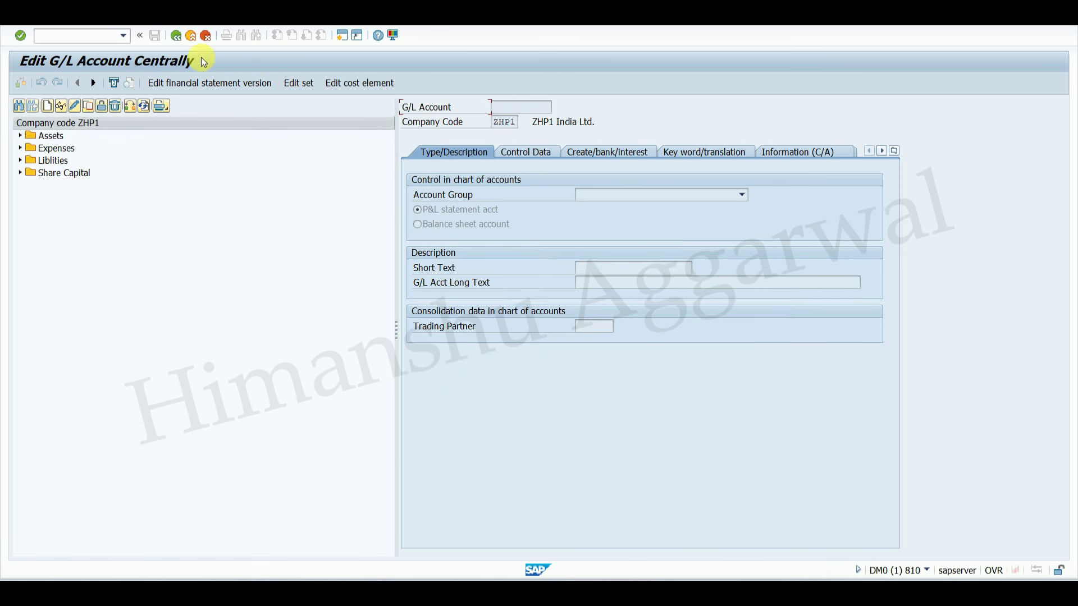
pyautogui.click(926, 569)
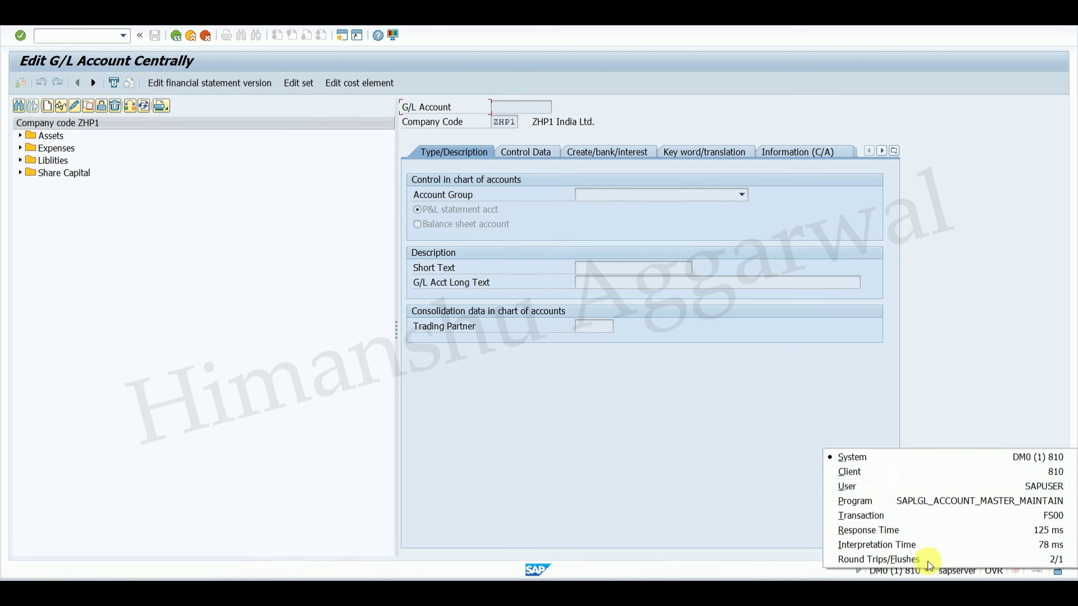
pyautogui.click(412, 467)
pyautogui.click(636, 530)
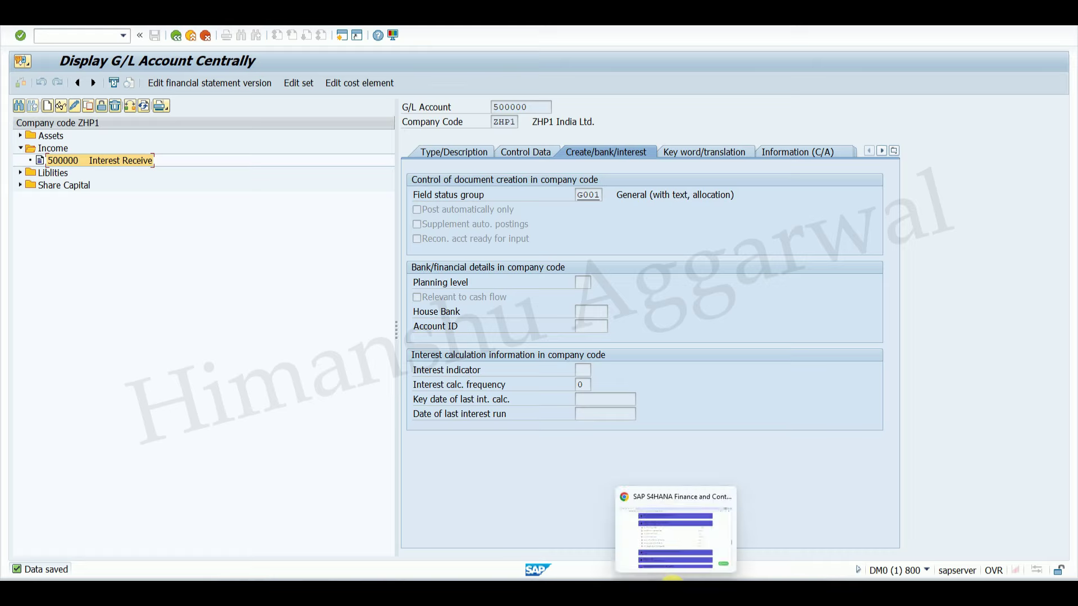
# Switch to the hatutorials.com website in Chrome and browse its course store and sign-up form
pyautogui.click(677, 533)
pyautogui.moveTo(1069, 351); pyautogui.dragTo(1071, 70)
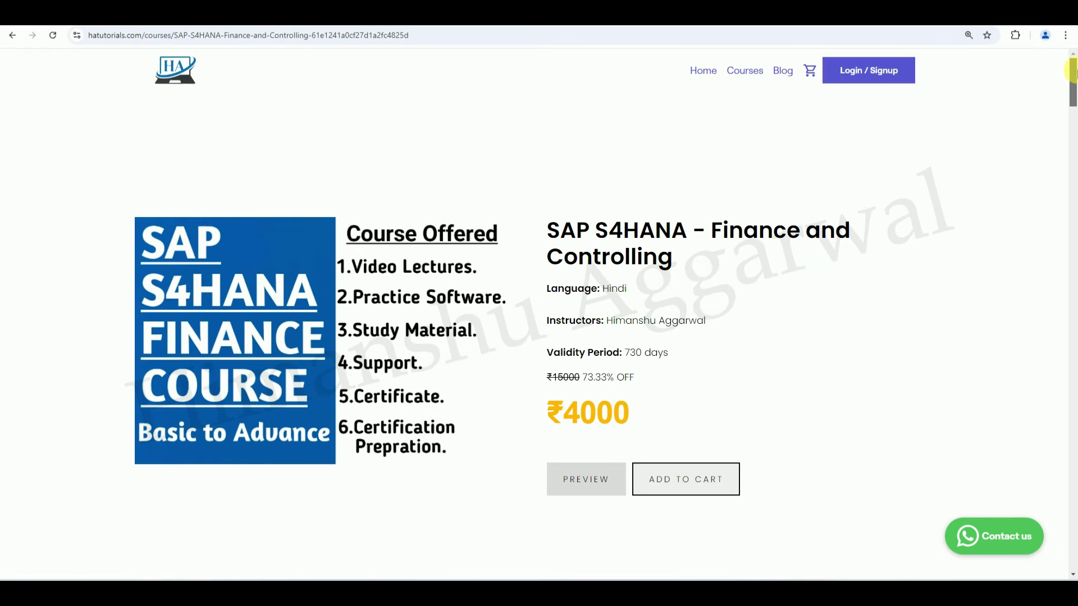
pyautogui.click(759, 73)
pyautogui.moveTo(1067, 284); pyautogui.dragTo(1073, 261)
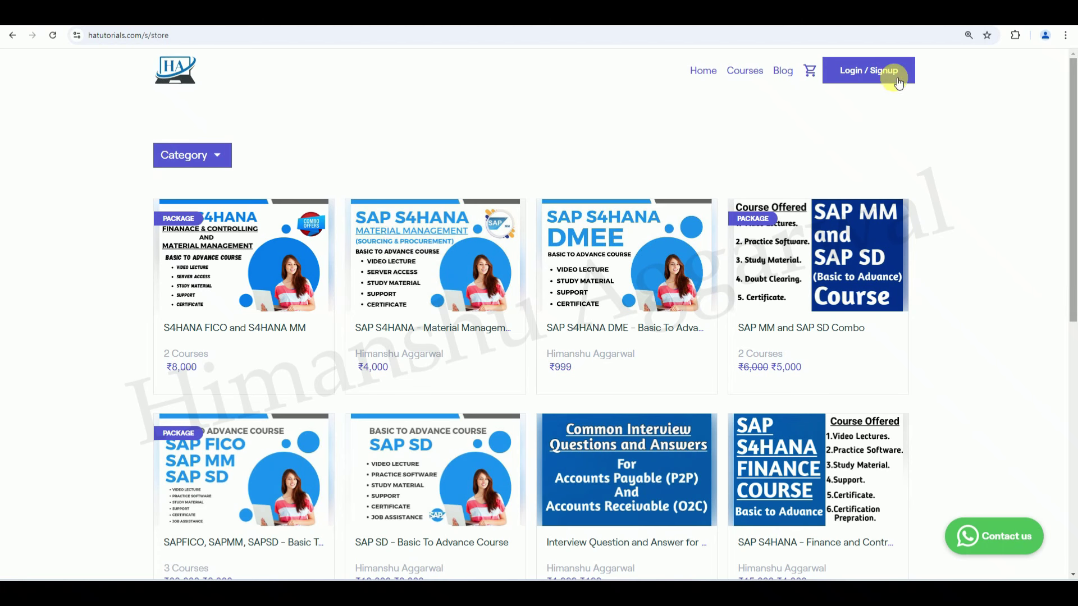
pyautogui.click(879, 74)
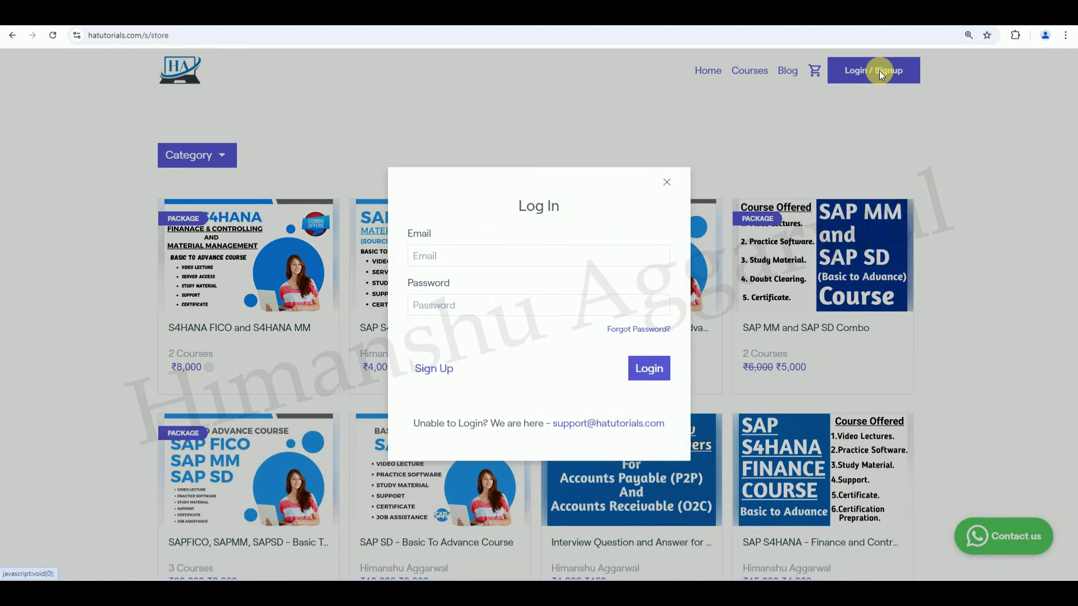
pyautogui.click(434, 369)
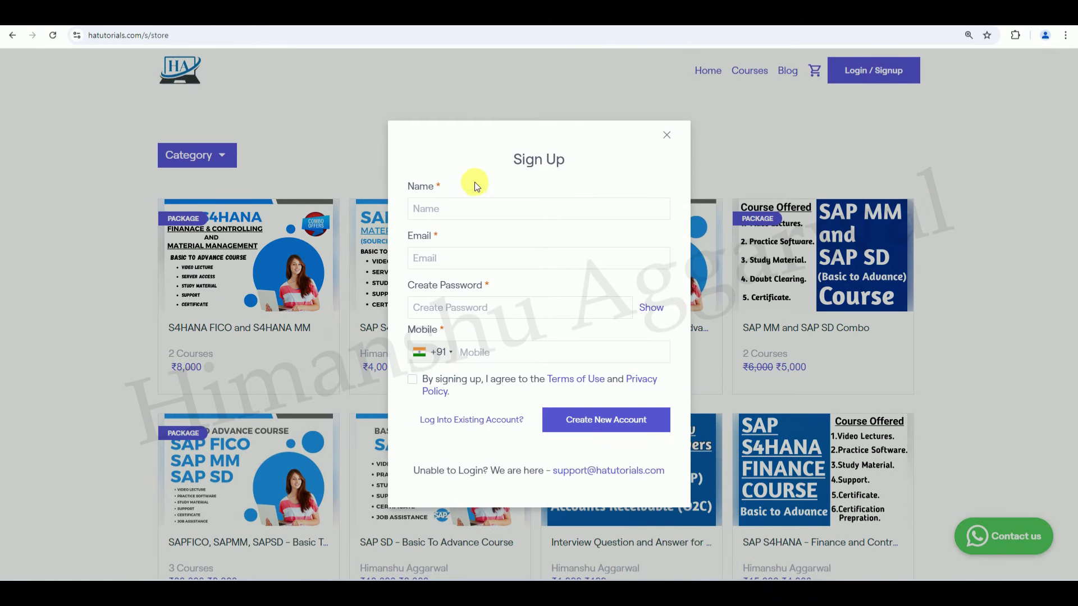
pyautogui.click(667, 134)
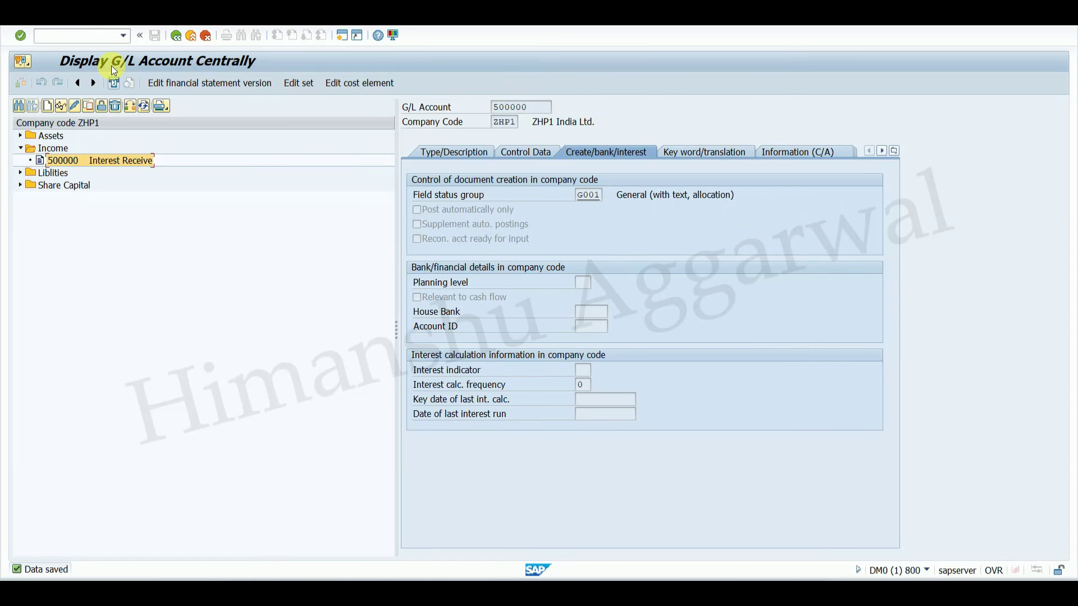
# Look up the send G/L accounts transaction code in the Excel notes and run transaction BD18 in the client 800 session
pyautogui.click(175, 35)
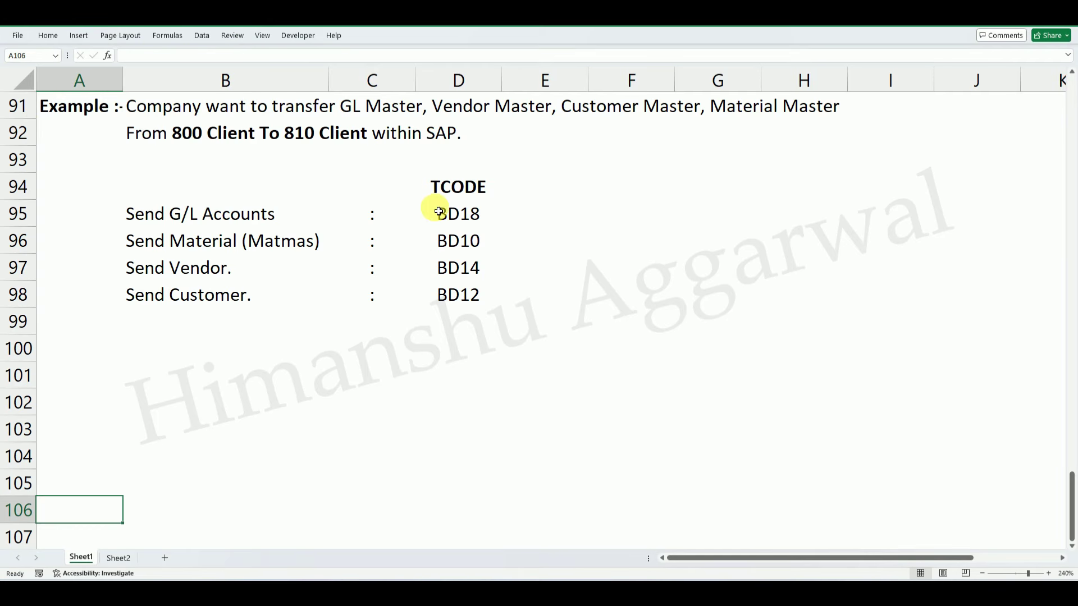
pyautogui.click(450, 217)
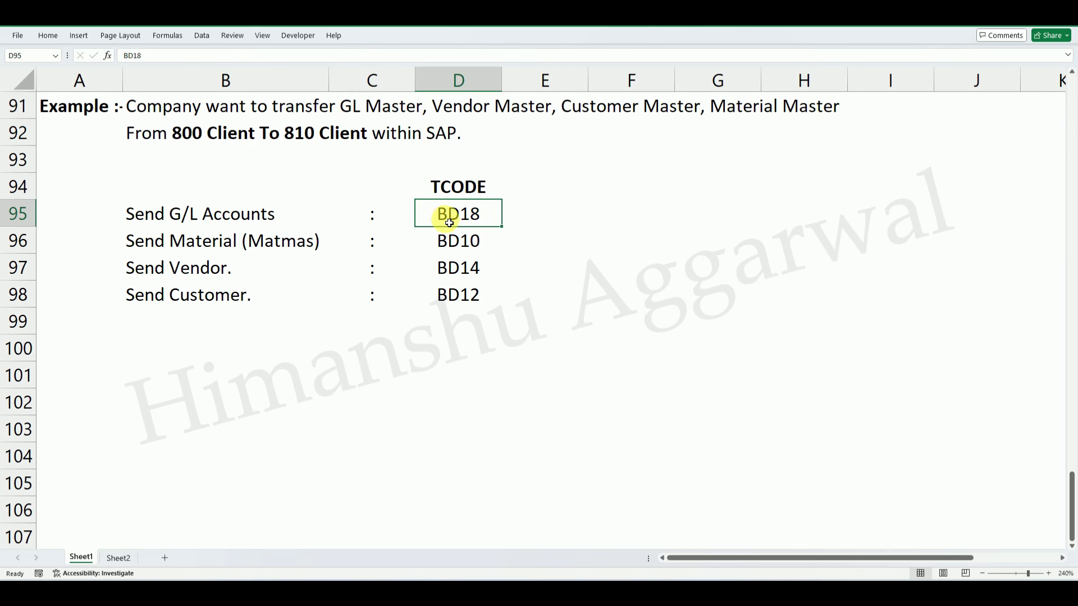
pyautogui.moveTo(723, 542)
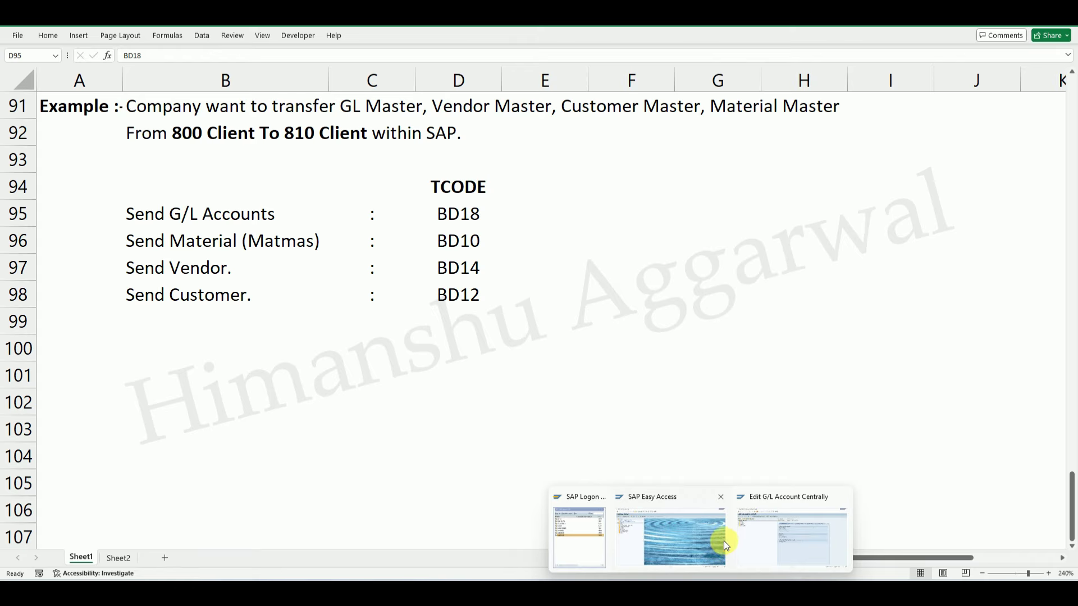
pyautogui.click(685, 540)
pyautogui.write('bd18')
pyautogui.press('Return')
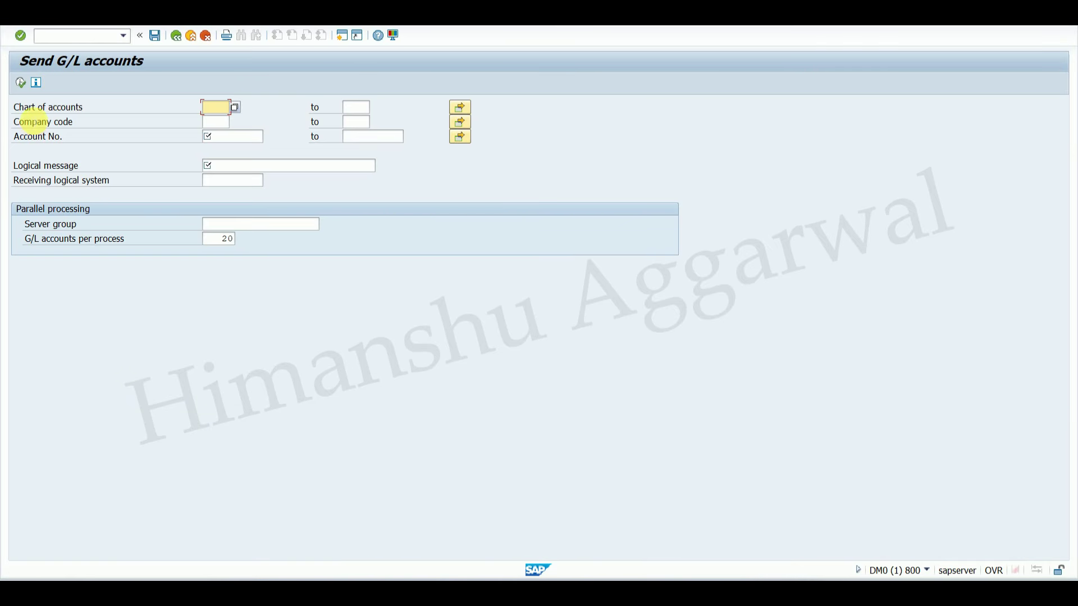
# Set the chart of accounts and company code to ZHP1 and choose G/L account 500000 Interest Receive for sending
pyautogui.write('zhp1')
pyautogui.click(217, 122)
pyautogui.write('zhp1')
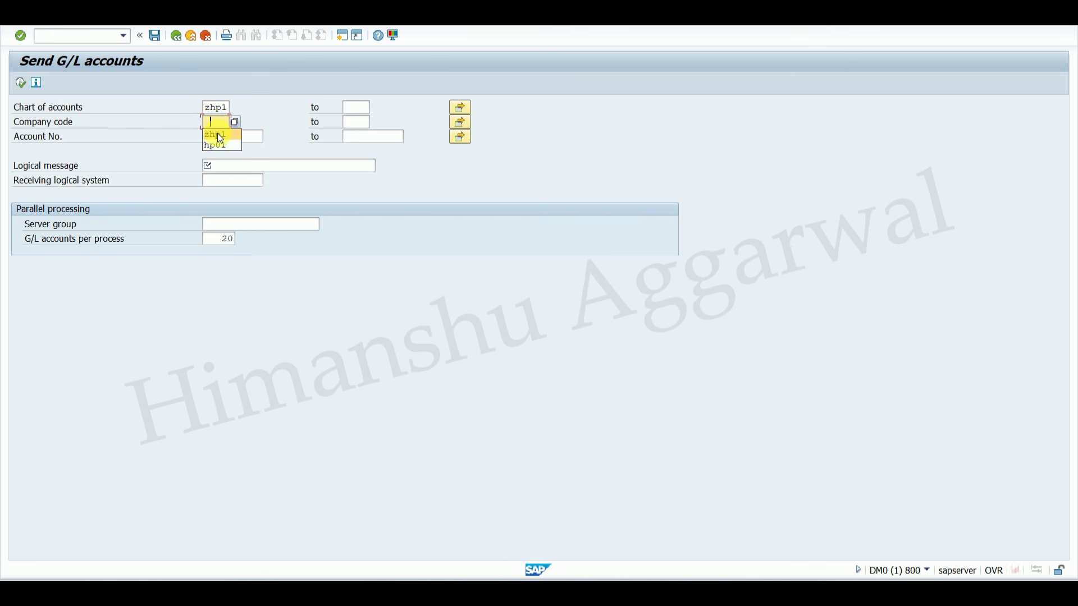
pyautogui.click(225, 137)
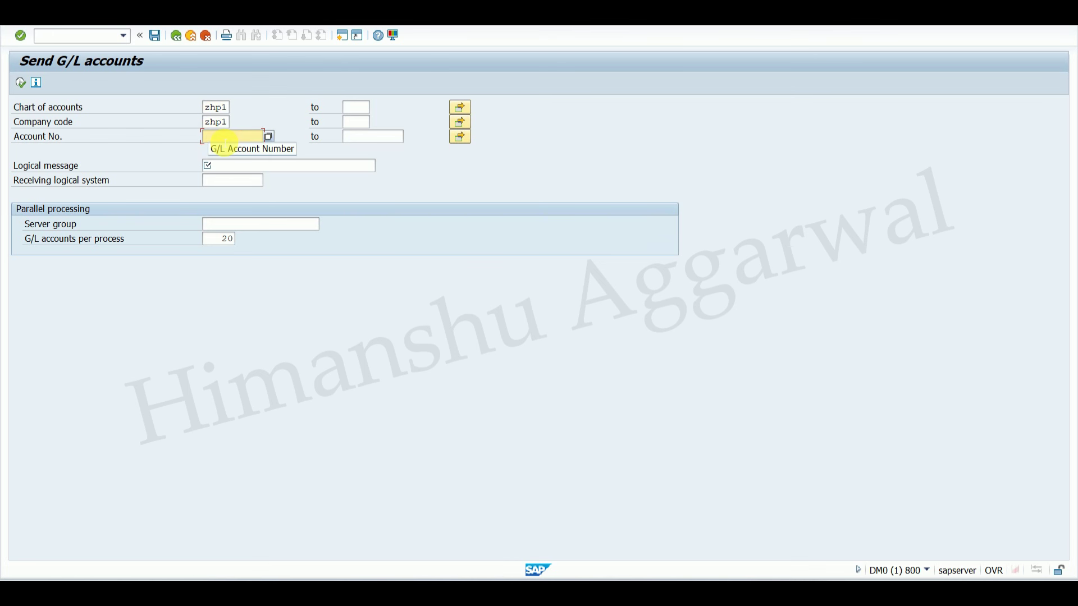
pyautogui.click(268, 138)
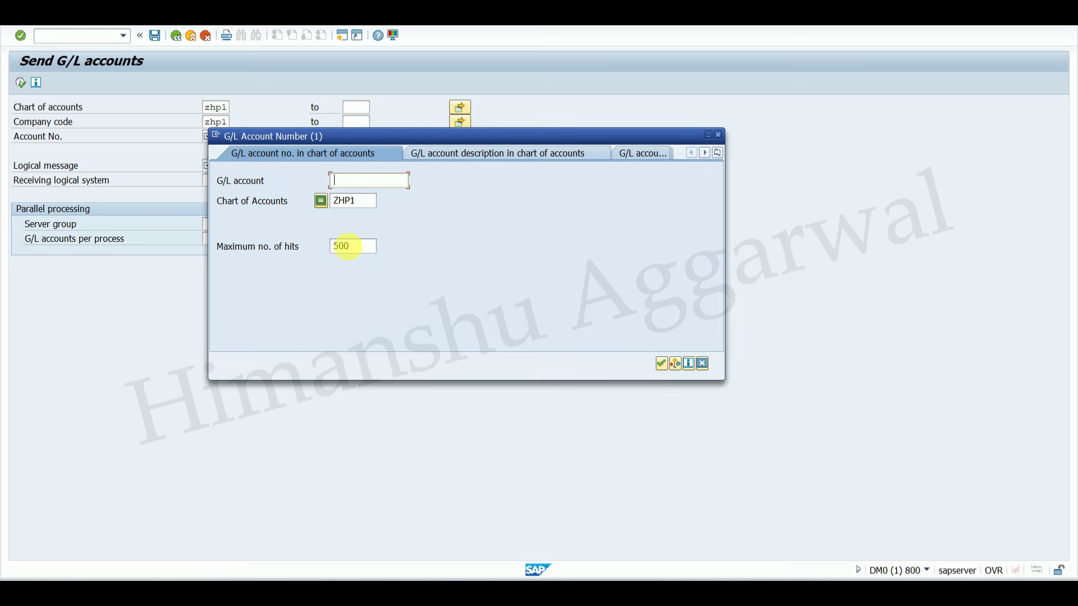
pyautogui.click(662, 365)
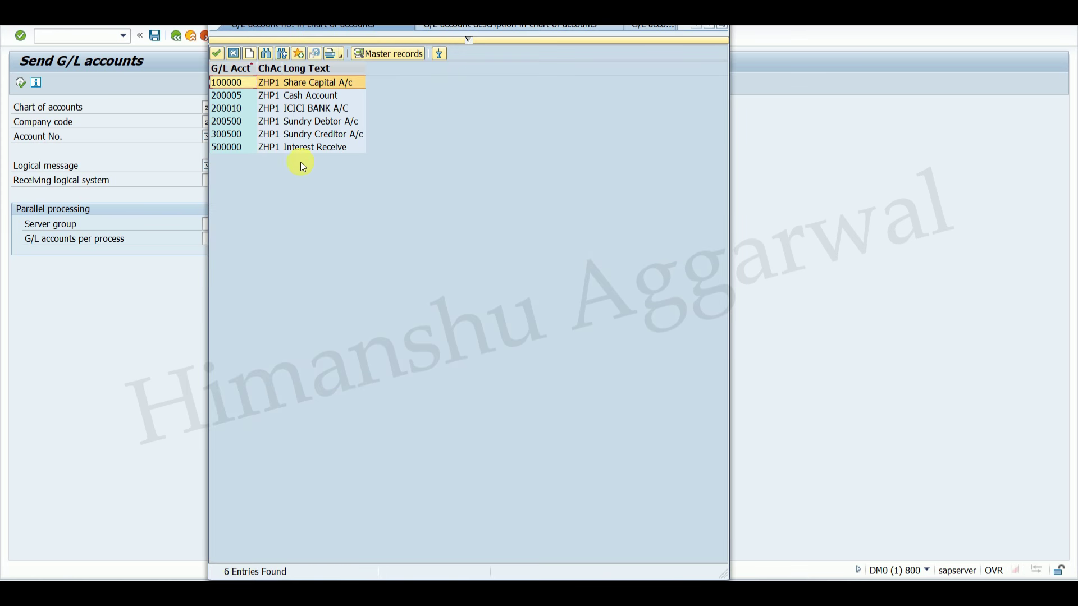
pyautogui.click(310, 149)
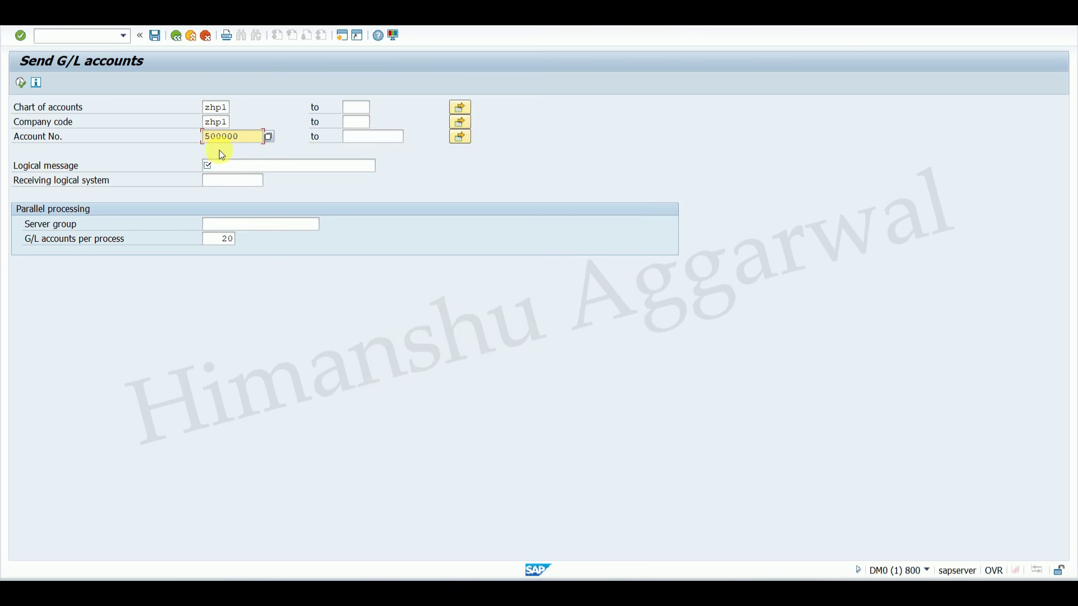
# Look up the logical message in the Excel notes, reviewing the standard message types for G/L, material, vendor and customer masters
pyautogui.click(232, 165)
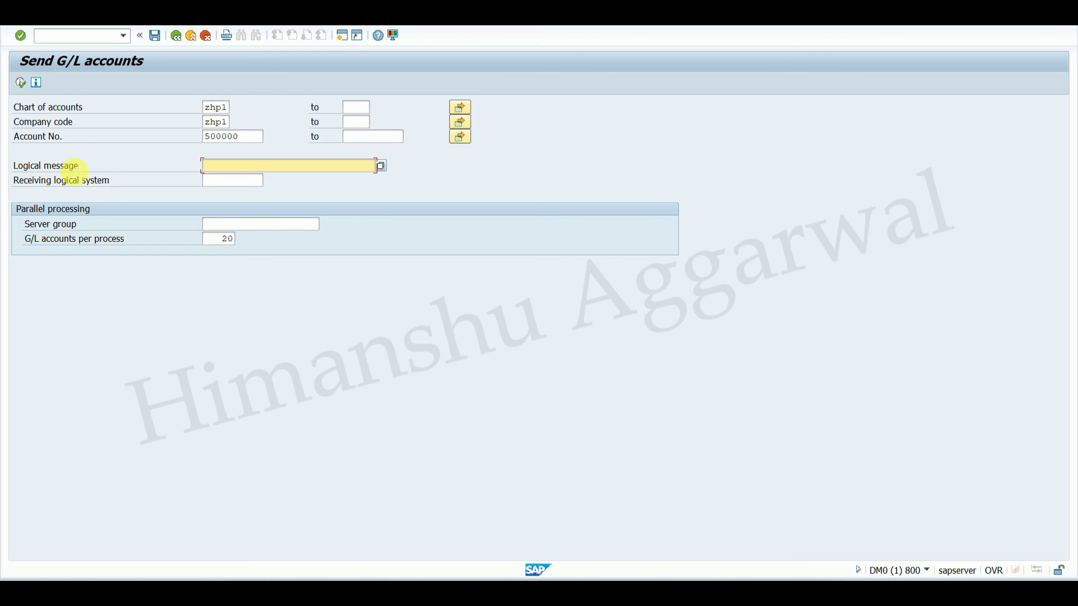
pyautogui.moveTo(709, 593)
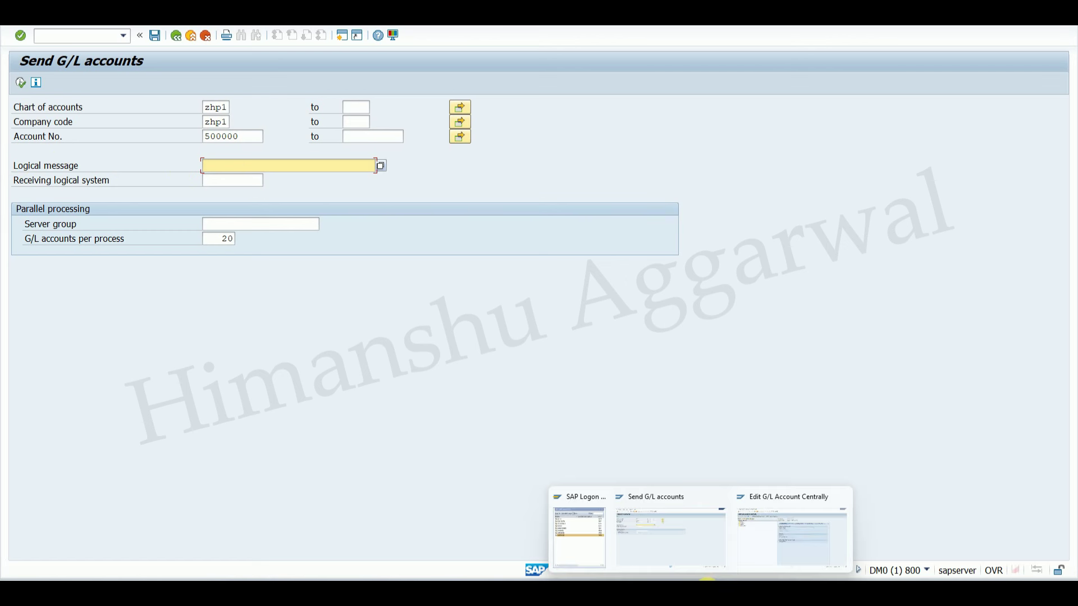
pyautogui.click(772, 591)
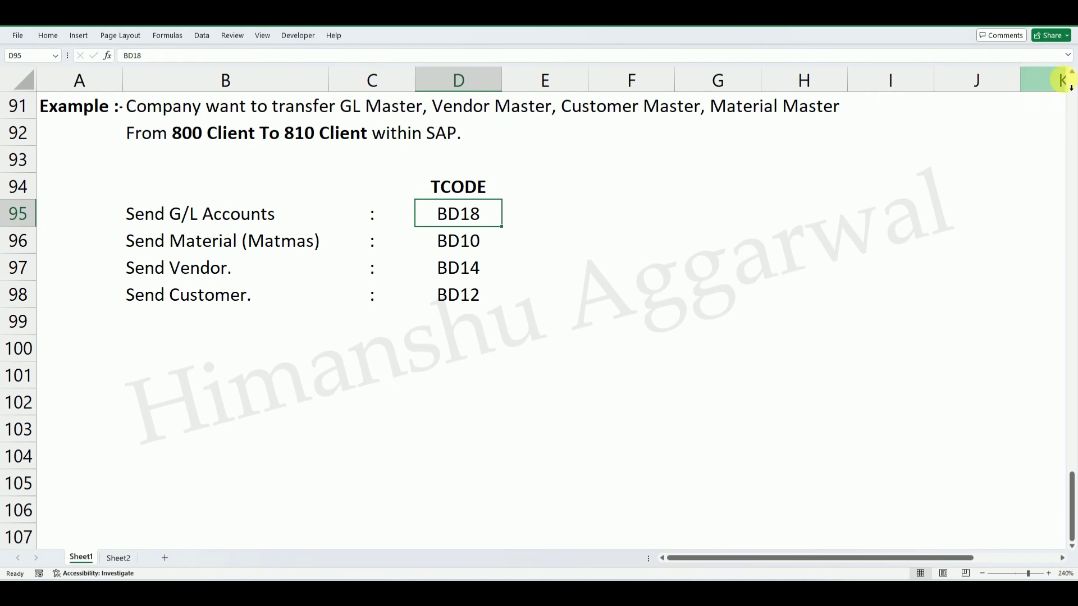
pyautogui.scroll(2, 1071, 75)
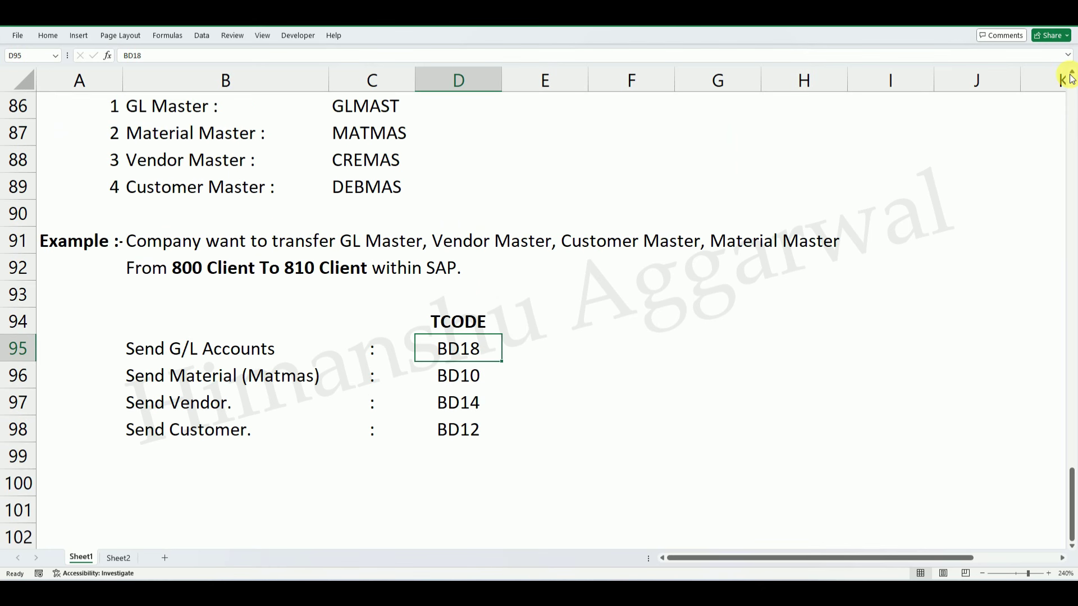
pyautogui.scroll(1, 984, 79)
pyautogui.click(193, 129)
pyautogui.click(396, 137)
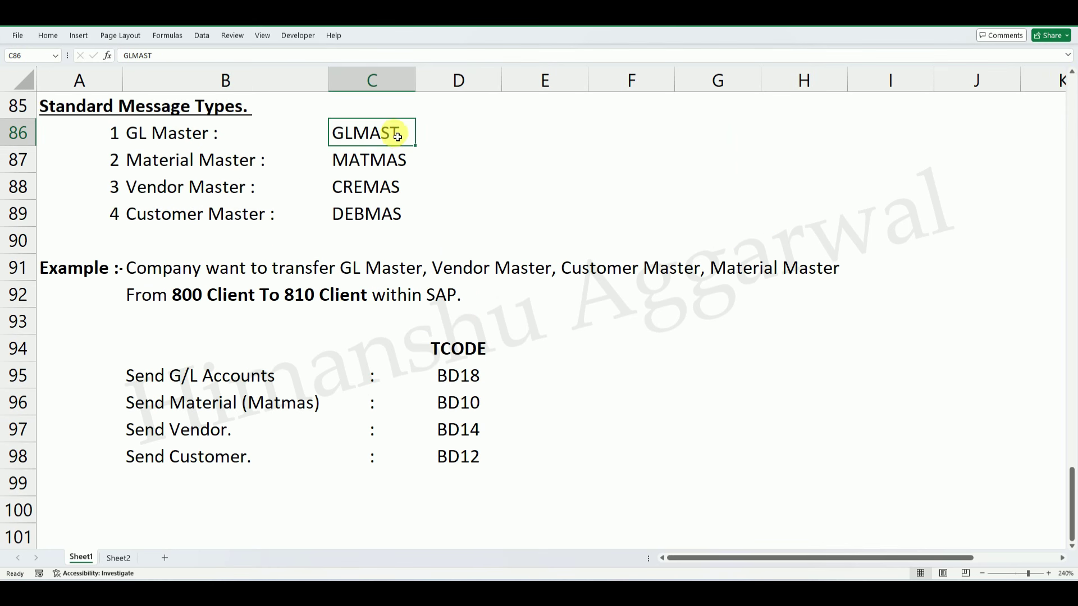
pyautogui.click(234, 160)
pyautogui.click(389, 169)
pyautogui.click(241, 187)
pyautogui.click(373, 185)
pyautogui.click(223, 212)
pyautogui.click(385, 220)
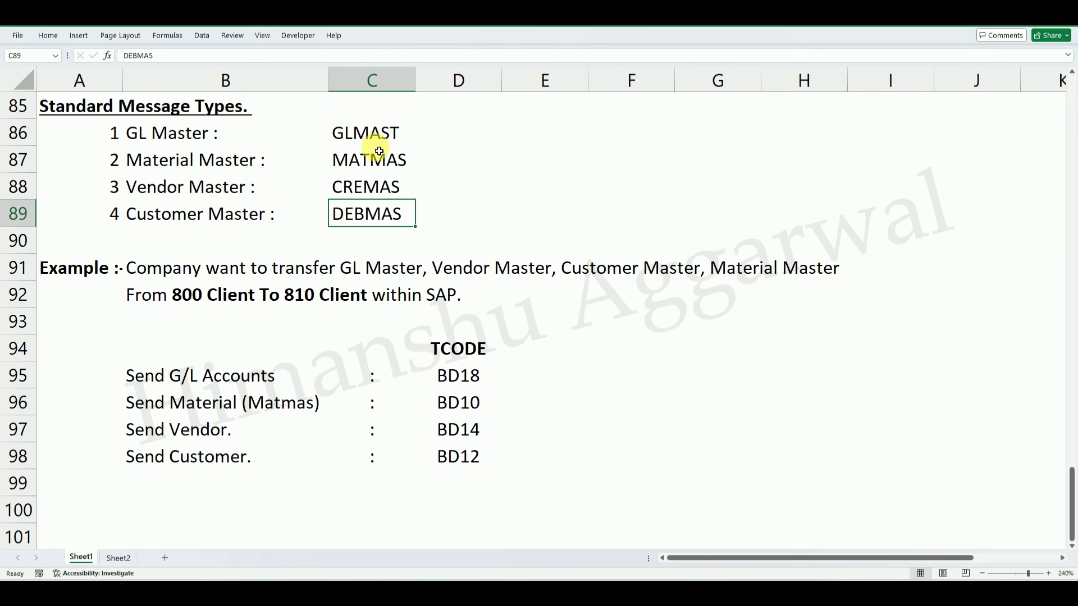
pyautogui.click(365, 134)
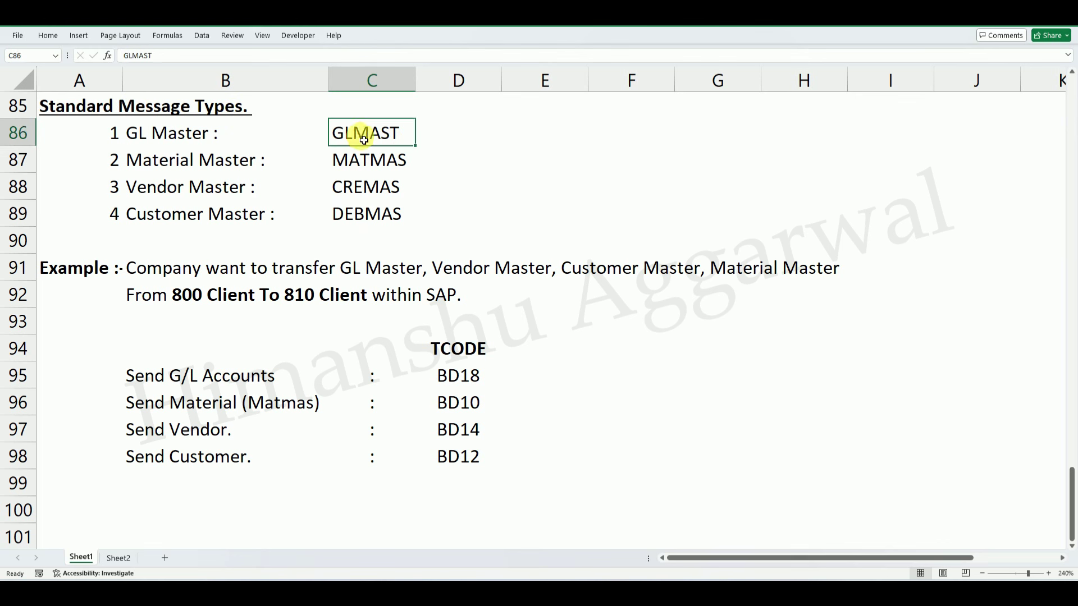
# In the client 800 session, set the logical message to GLMAST and send the G/L account, acknowledging the IDoc messages
pyautogui.moveTo(698, 580)
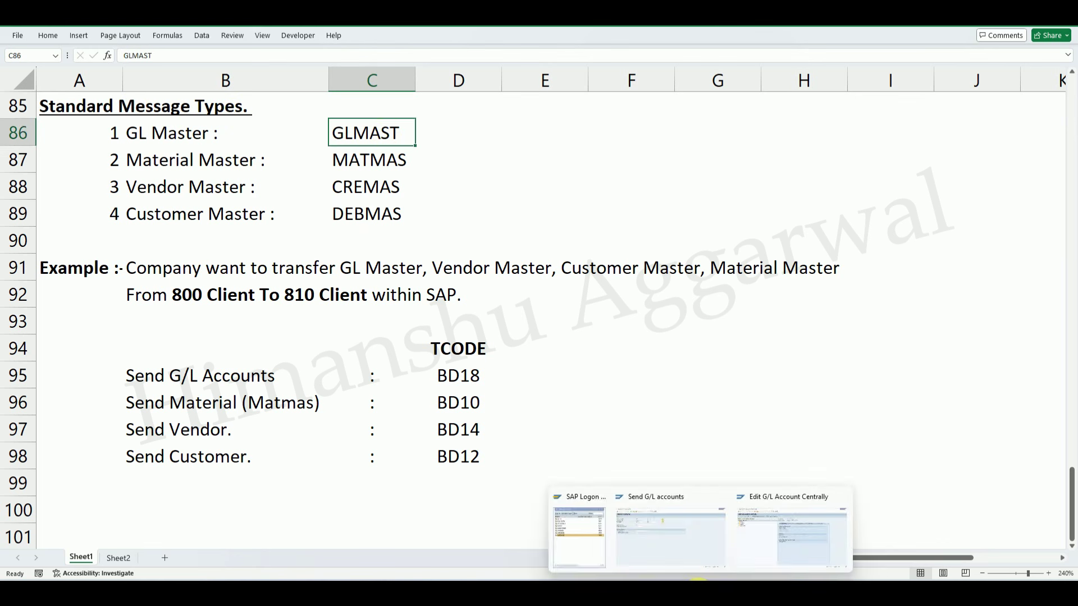
pyautogui.click(661, 533)
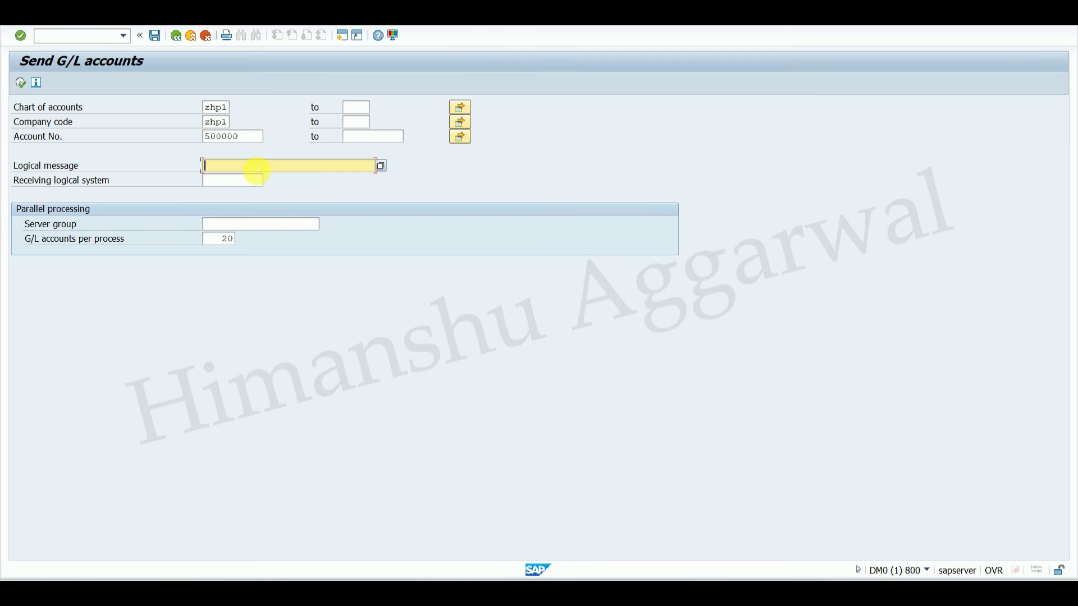
pyautogui.click(252, 168)
pyautogui.click(234, 193)
pyautogui.click(21, 83)
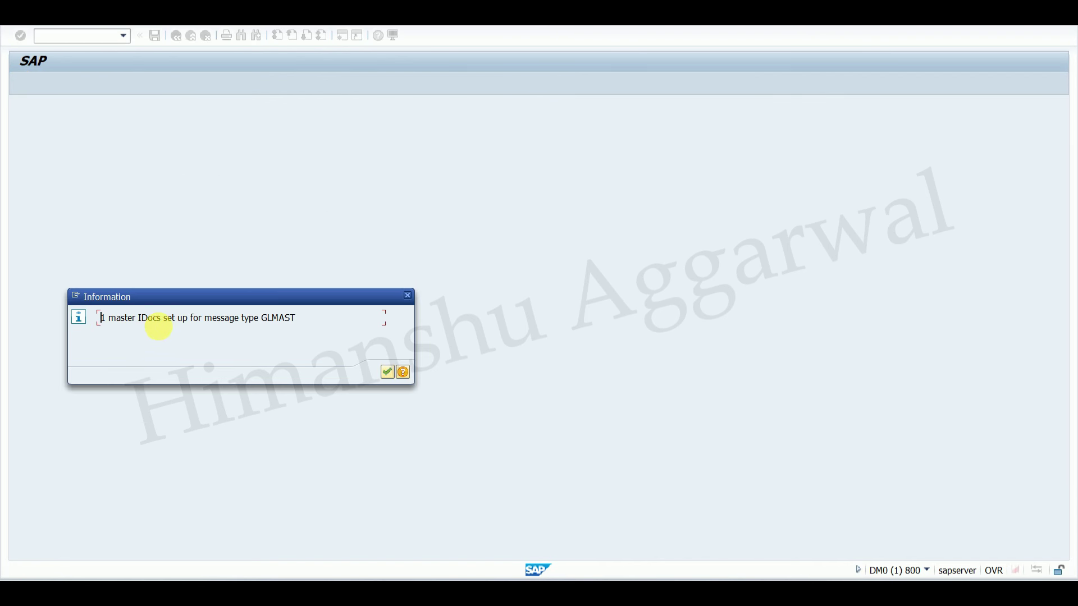
pyautogui.click(386, 373)
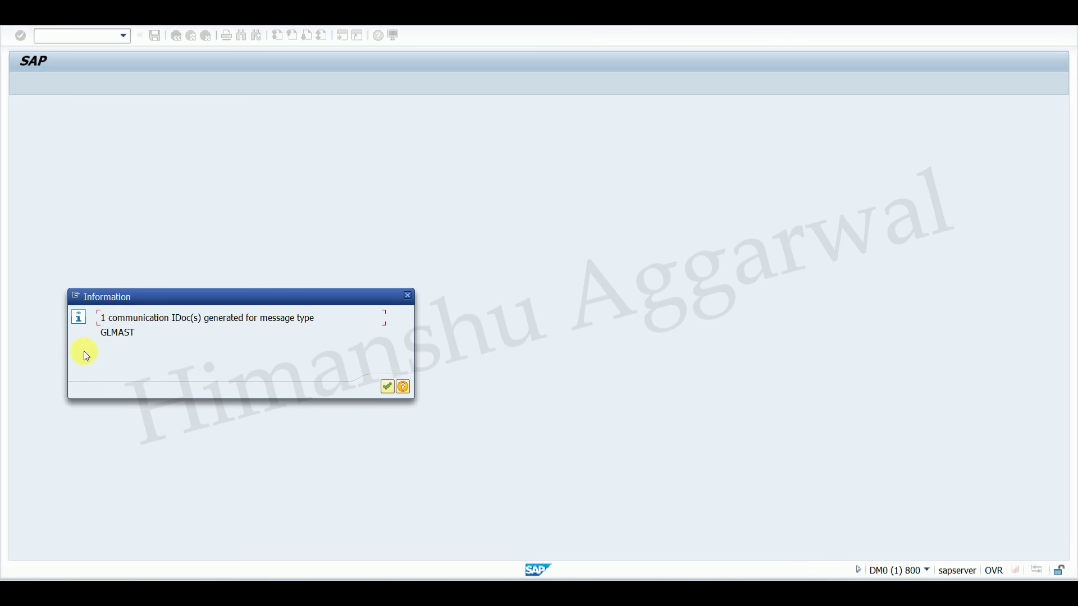
pyautogui.click(387, 387)
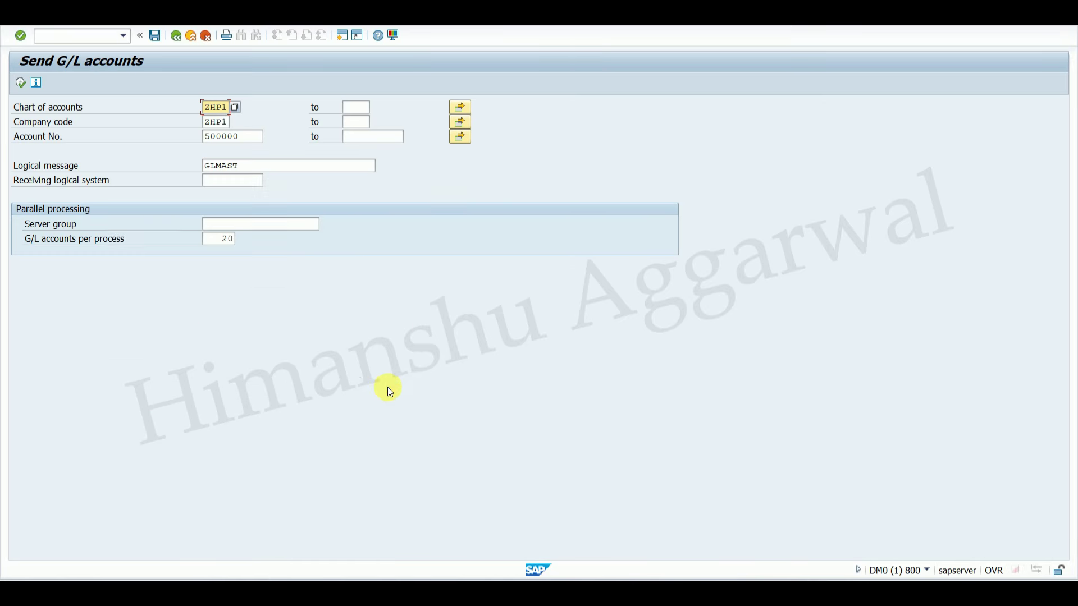
# Leave the send transaction and rerun FS00 in the client 810 session to check for the transferred G/L account
pyautogui.click(177, 37)
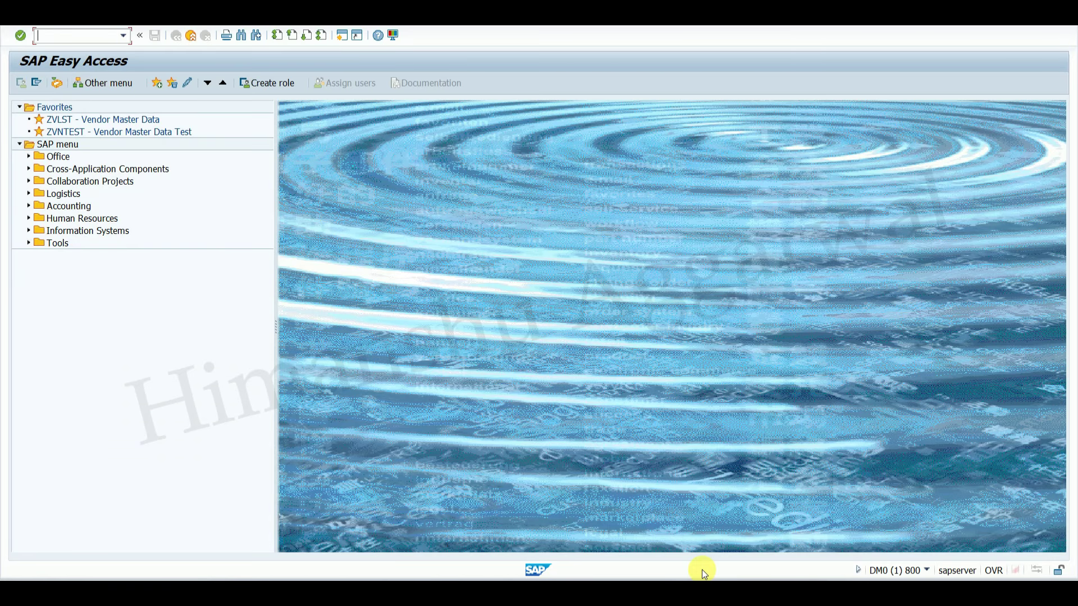
pyautogui.moveTo(704, 572)
pyautogui.click(764, 536)
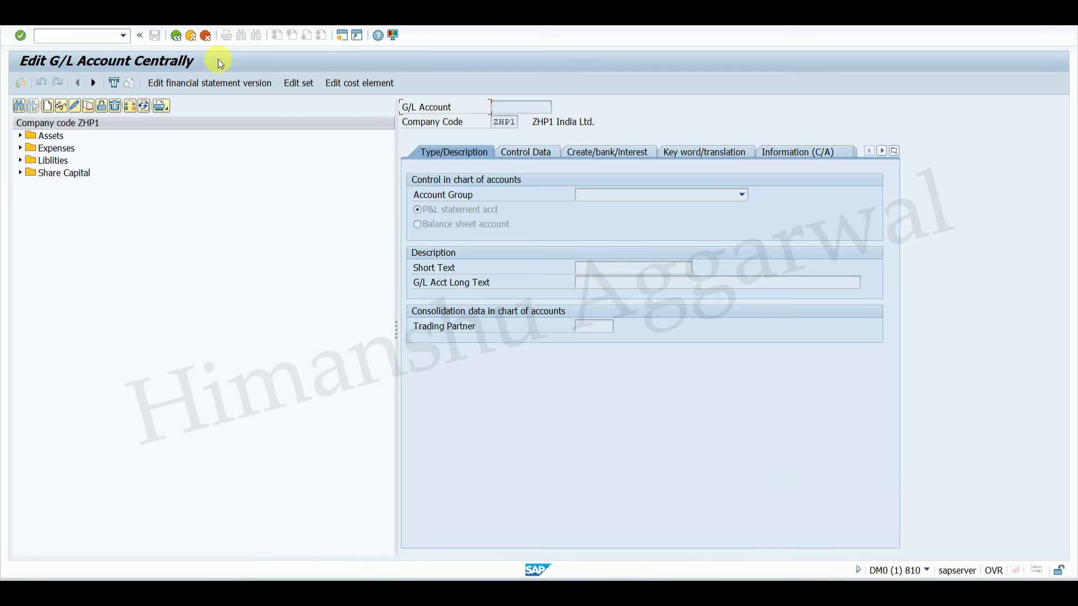
pyautogui.click(177, 36)
pyautogui.write('fs00')
pyautogui.press('Return')
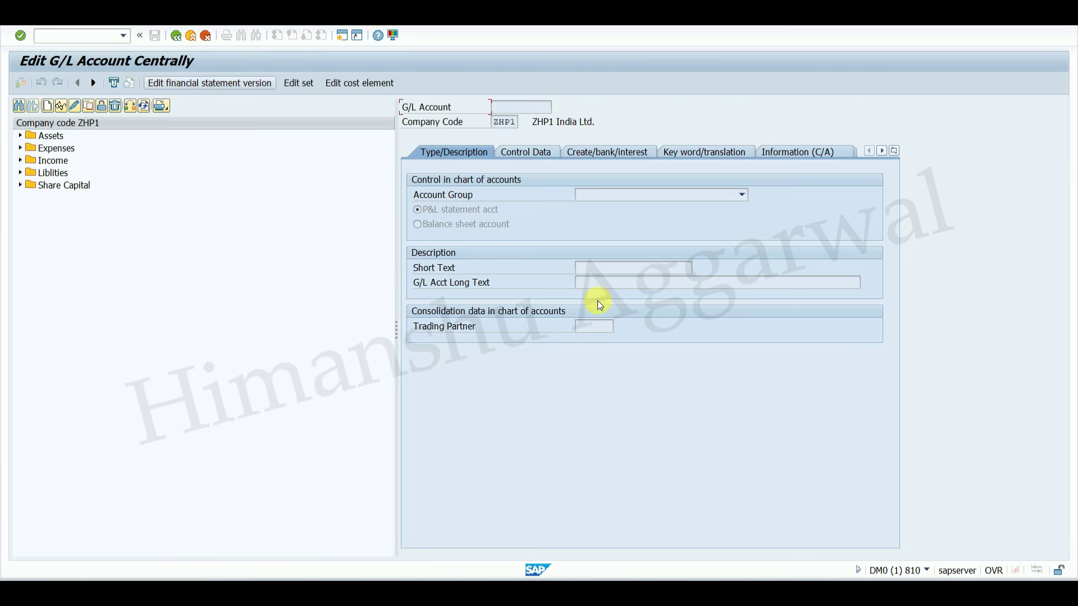
# Expand the Income accounts of company code ZHP1 and open G/L account 500000 Interest Receive in client 810
pyautogui.click(19, 160)
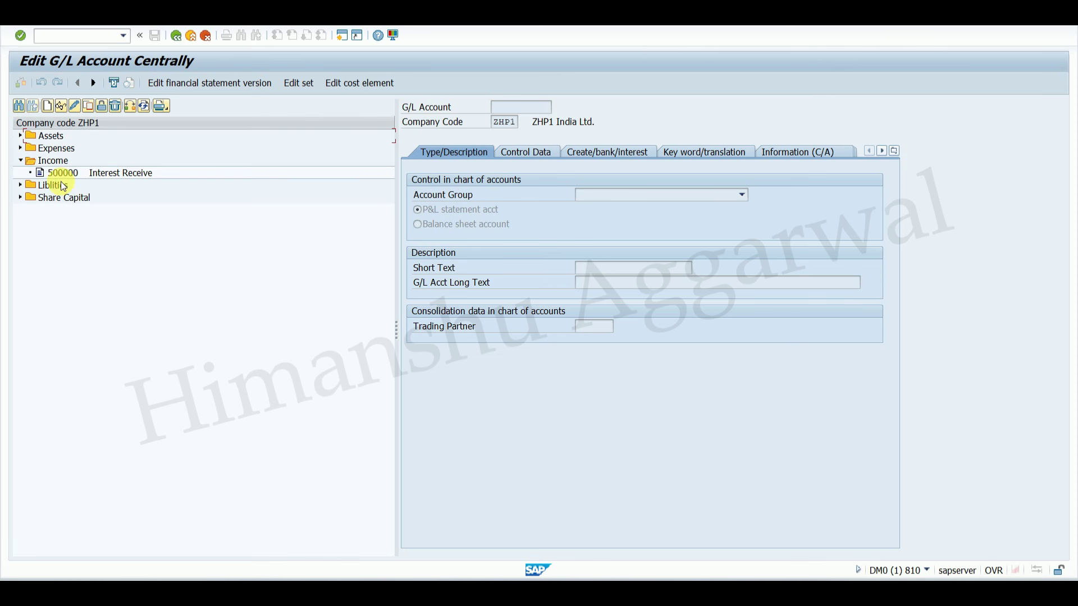
pyautogui.click(86, 173)
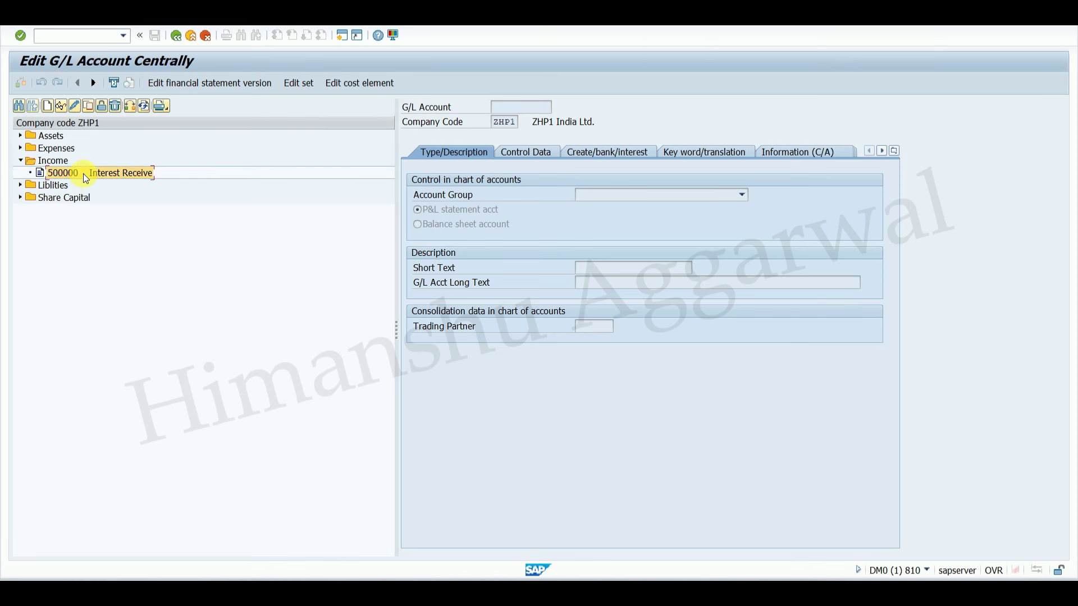
pyautogui.click(530, 153)
pyautogui.click(392, 368)
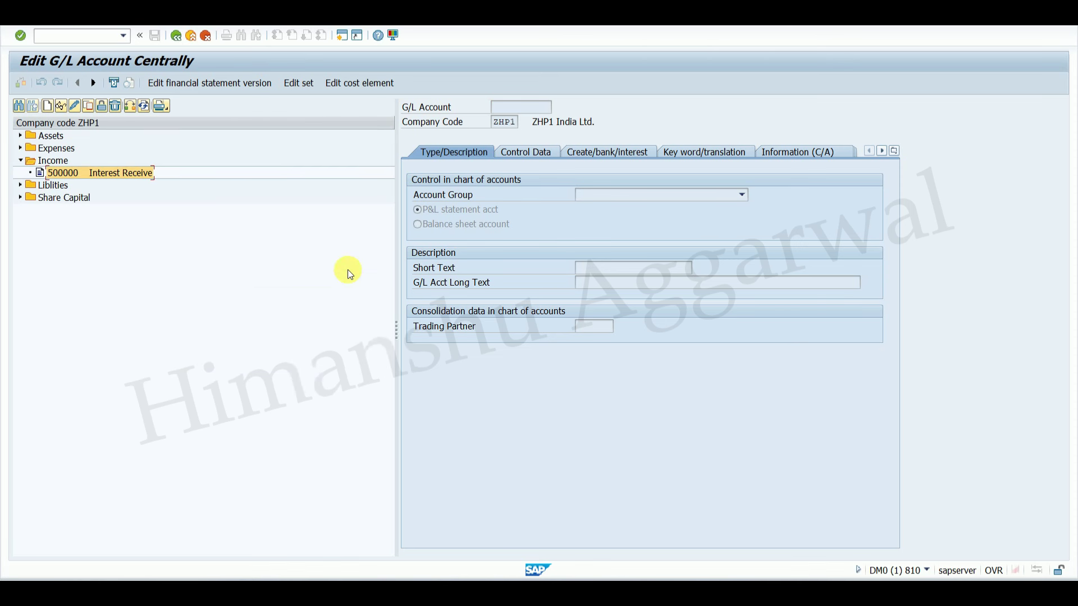
pyautogui.doubleClick(93, 180)
# Review the G/L account's control data, create/bank/interest settings and type/description details
pyautogui.click(543, 155)
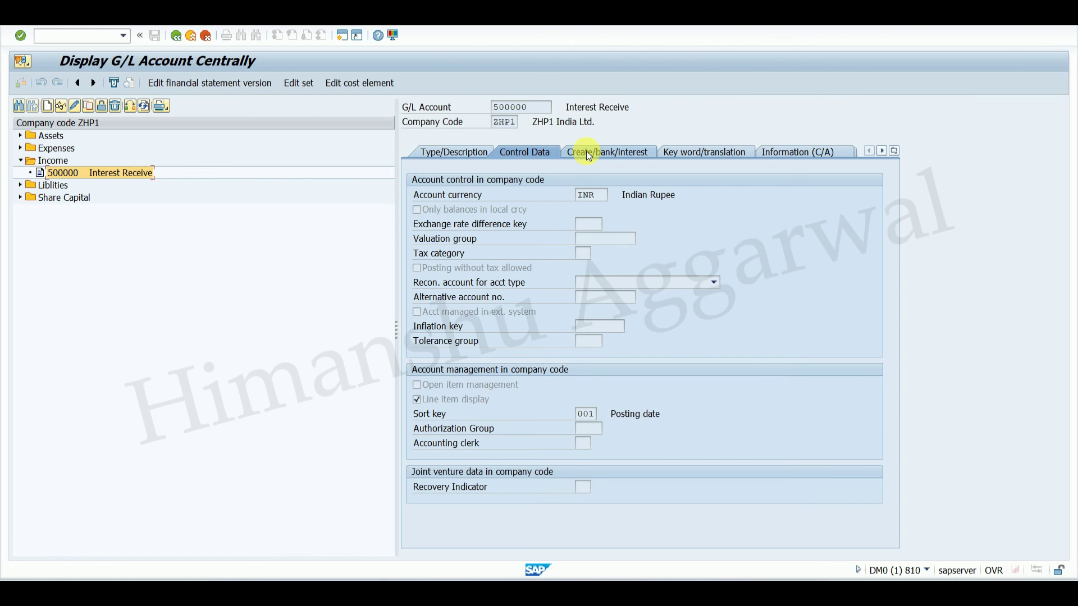
pyautogui.click(586, 151)
pyautogui.click(462, 159)
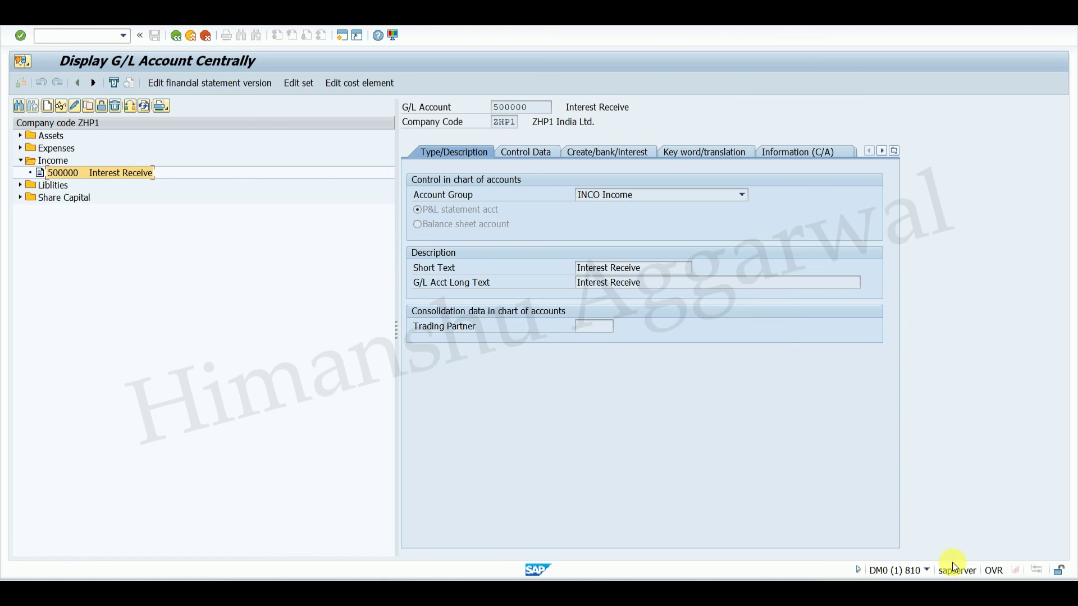
# Compare the client 800 and client 810 sessions, returning to client 810 and collapsing the Income accounts
pyautogui.moveTo(797, 579)
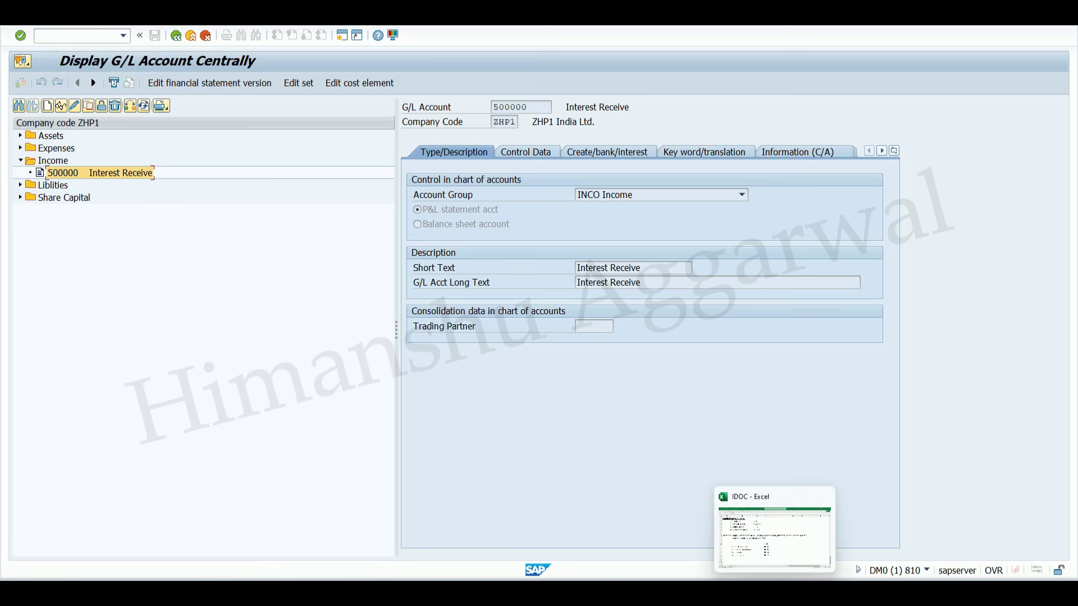
pyautogui.moveTo(690, 580)
pyautogui.click(690, 550)
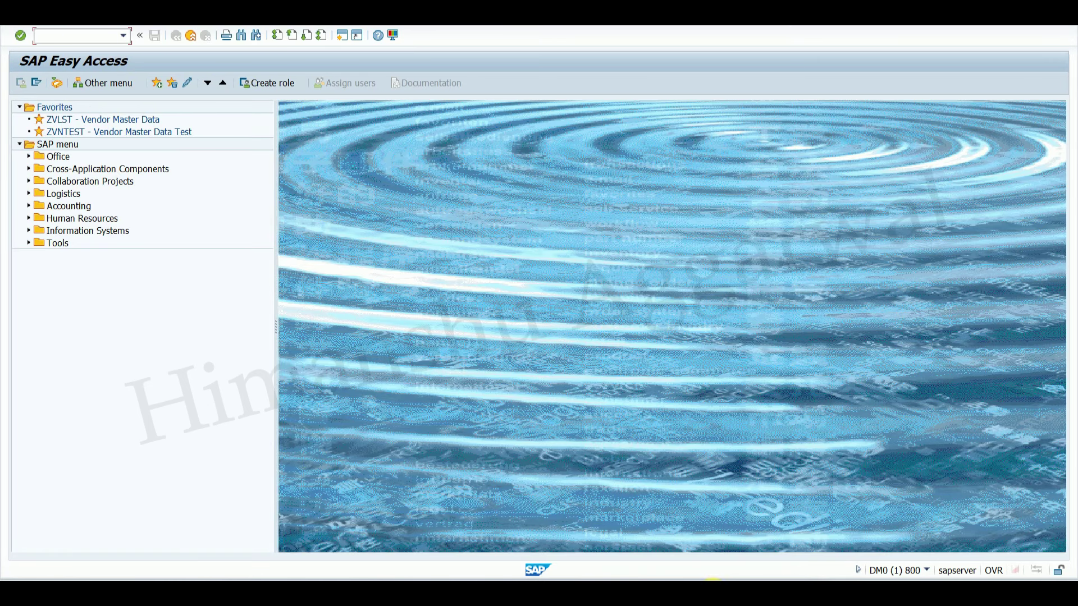
pyautogui.moveTo(703, 579)
pyautogui.click(757, 549)
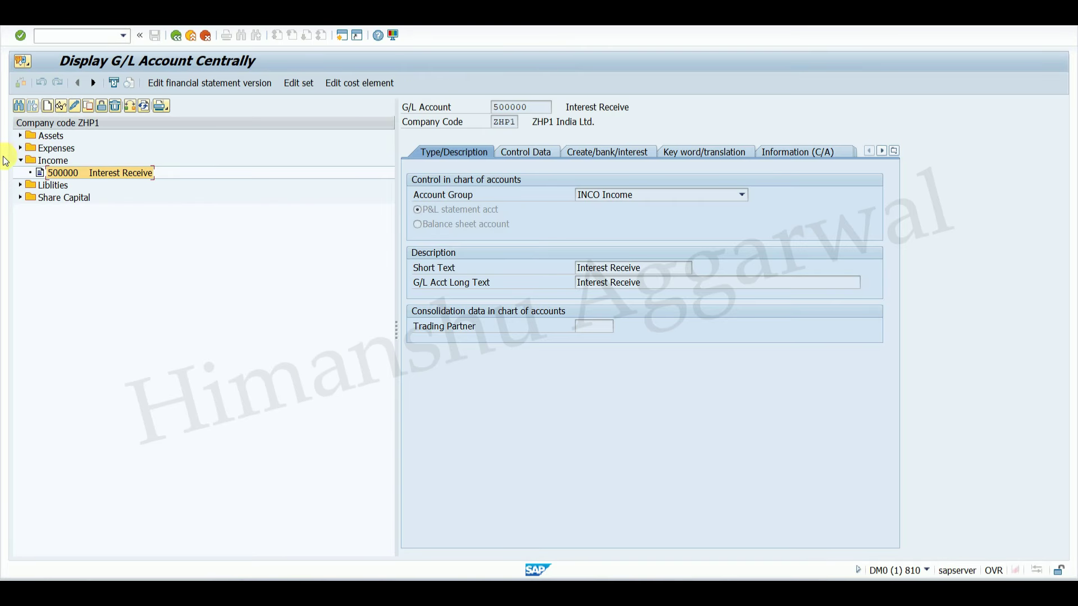
pyautogui.click(21, 160)
# Switch to the Excel IDOC notes to view the send transaction codes, and show the hatutorials.com store page in the browser
pyautogui.moveTo(742, 578)
pyautogui.click(730, 514)
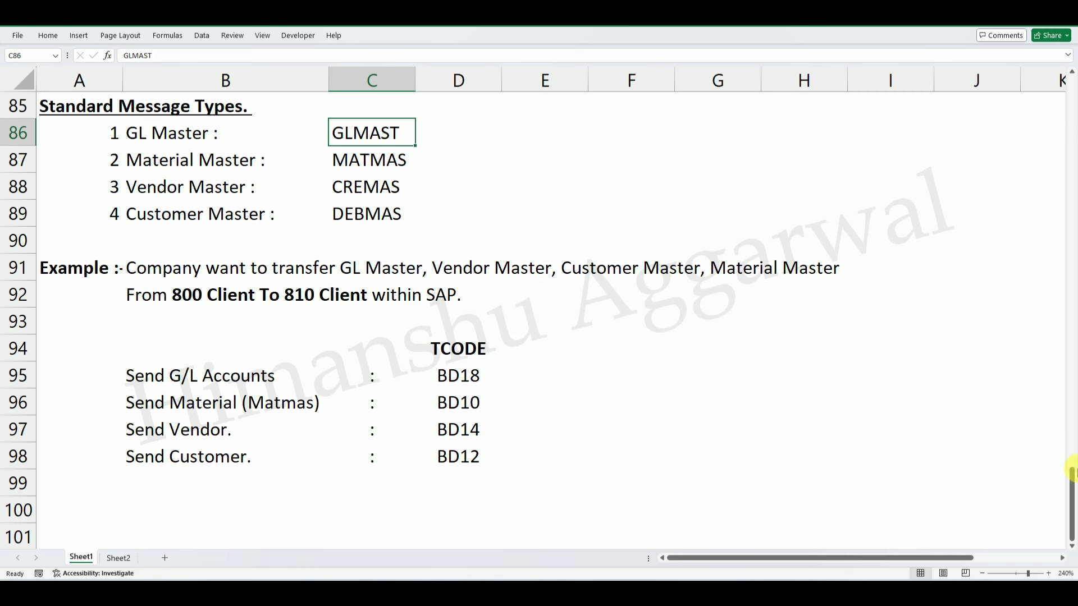
pyautogui.click(691, 593)
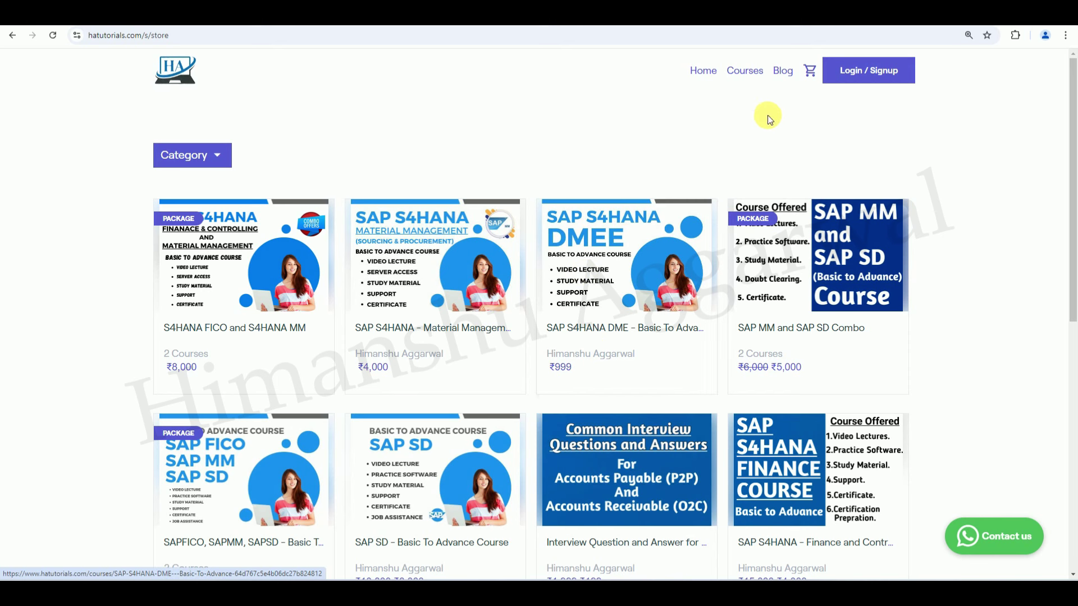
pyautogui.click(199, 37)
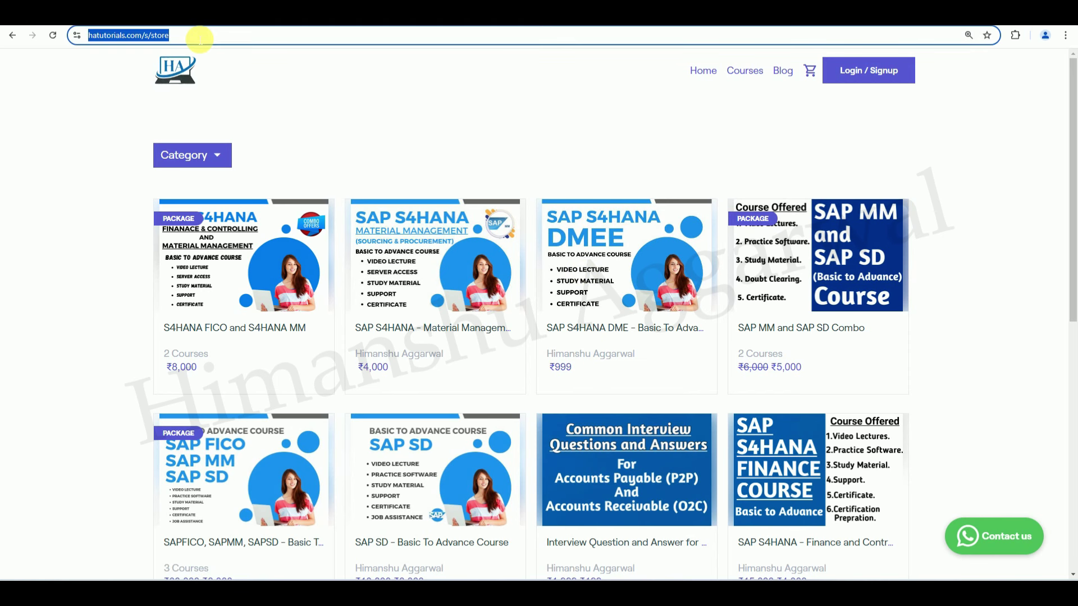
pyautogui.click(273, 89)
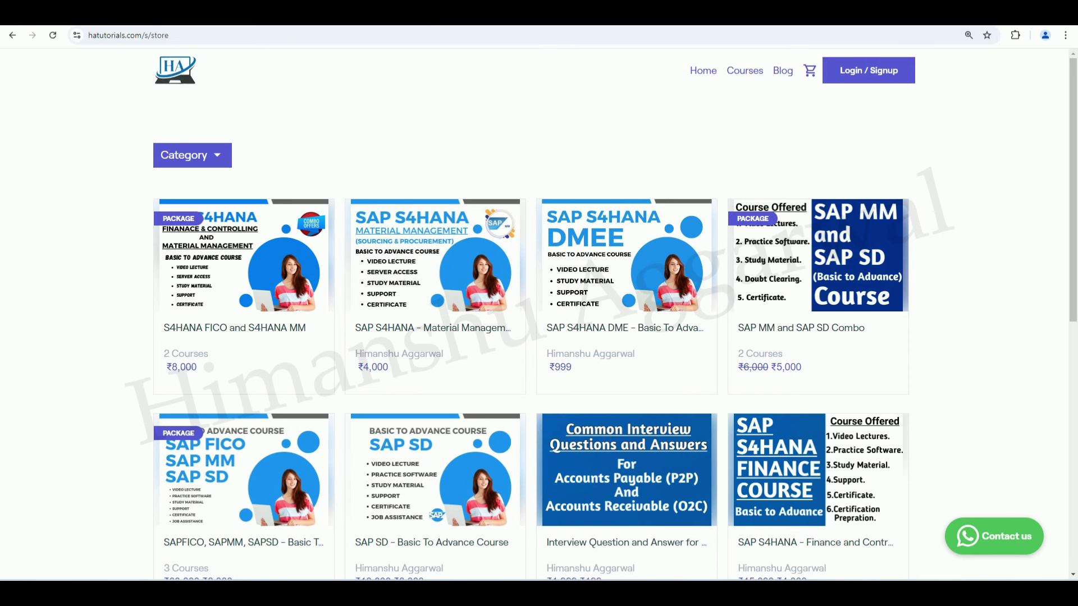
# Return to the Excel IDOC notes and go back to the IDOC in SAP introduction on Sheet1
pyautogui.click(691, 593)
pyautogui.moveTo(1073, 481); pyautogui.dragTo(1076, 44)
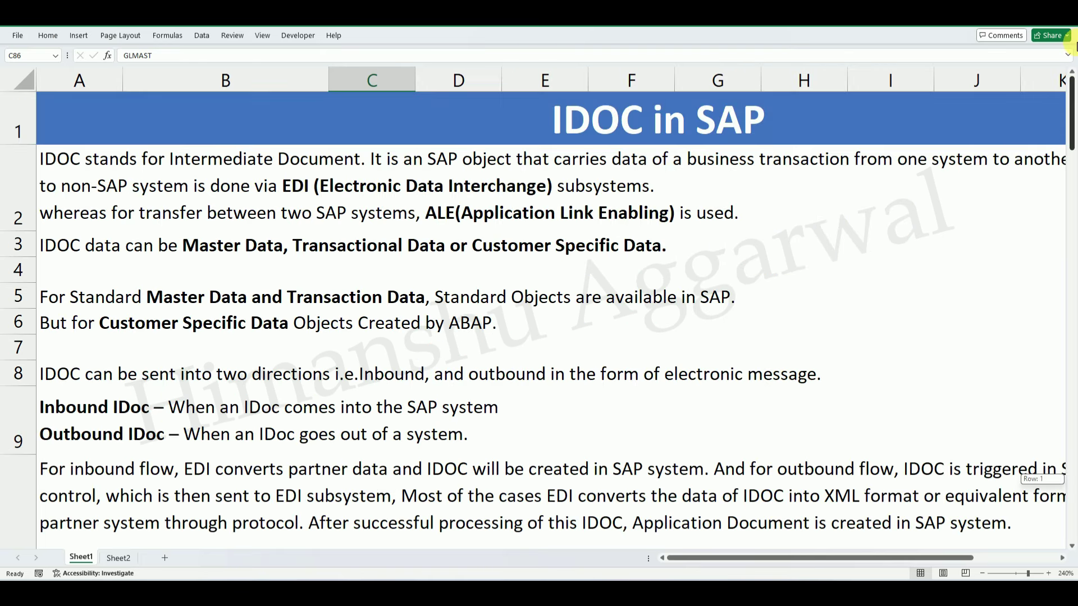